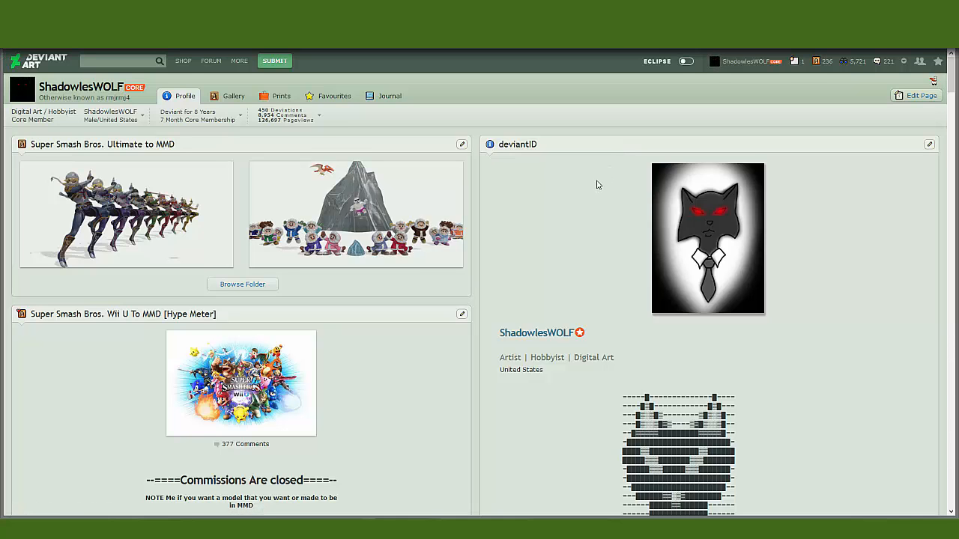
Examine the old-layout profile's deviantID text, from the ASCII art and Note through the news, model logs and YouTube channel link.
{"action": "scroll", "coordinate": [597, 185], "scroll_direction": "down", "scroll_amount": 3}
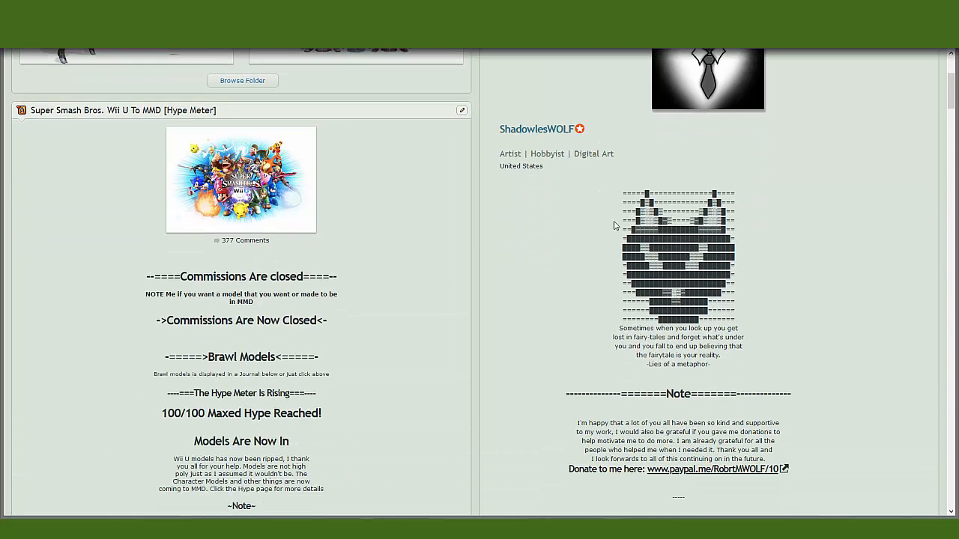
{"action": "scroll", "coordinate": [680, 249], "scroll_direction": "down", "scroll_amount": 1}
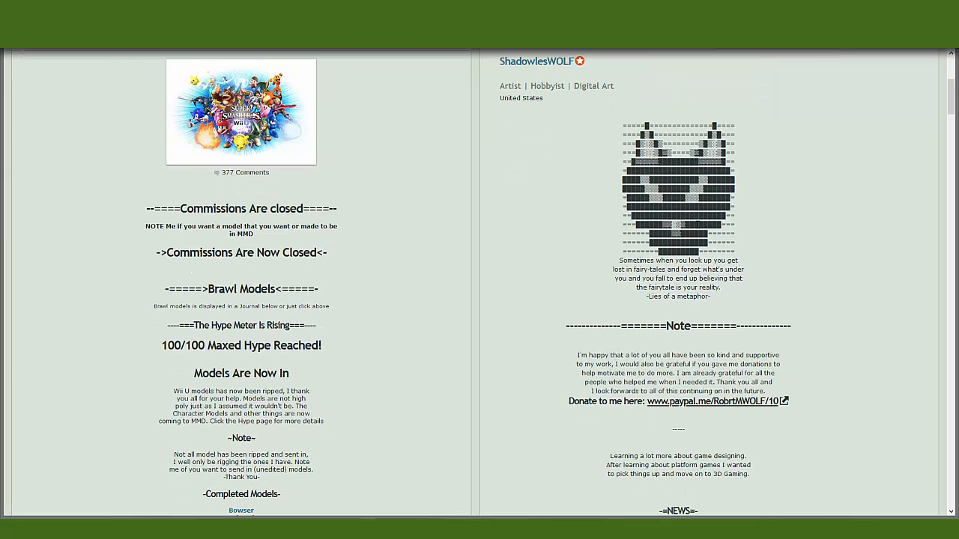
{"action": "scroll", "coordinate": [699, 218], "scroll_direction": "down", "scroll_amount": 1}
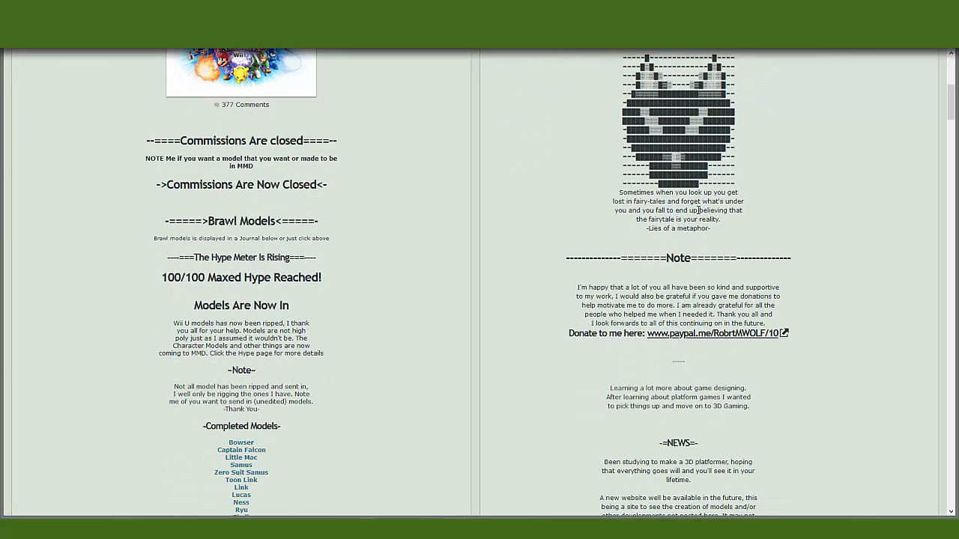
{"action": "scroll", "coordinate": [699, 210], "scroll_direction": "up", "scroll_amount": 2}
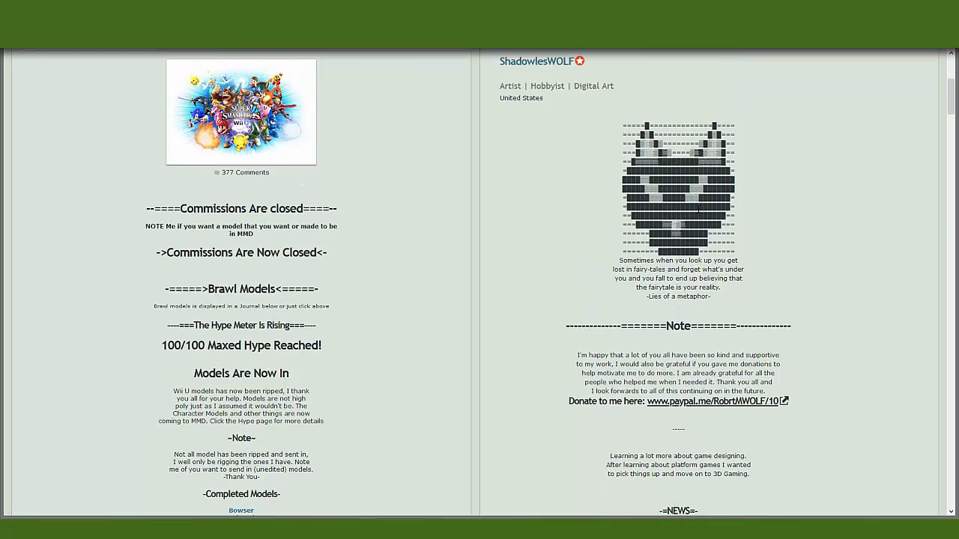
{"action": "scroll", "coordinate": [698, 211], "scroll_direction": "down", "scroll_amount": 4}
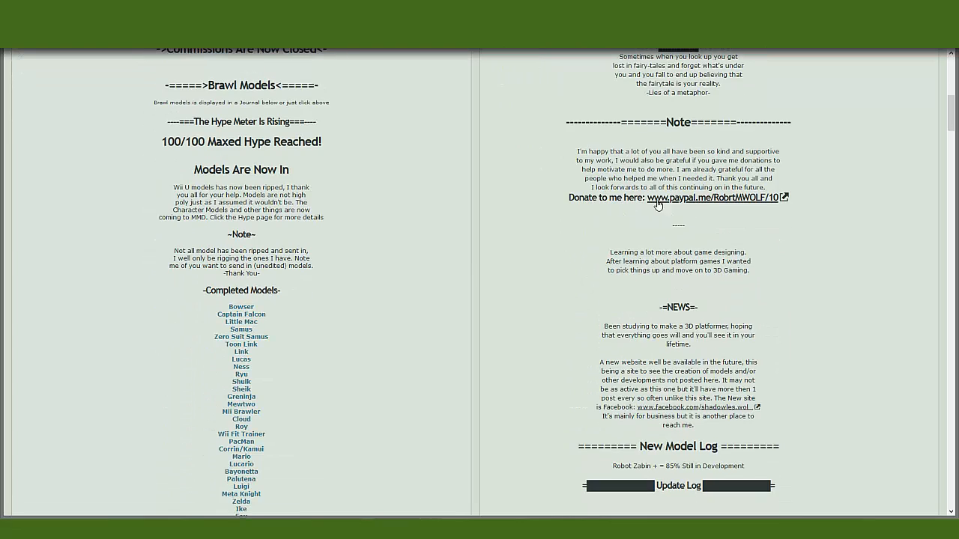
{"action": "scroll", "coordinate": [622, 263], "scroll_direction": "down", "scroll_amount": 1}
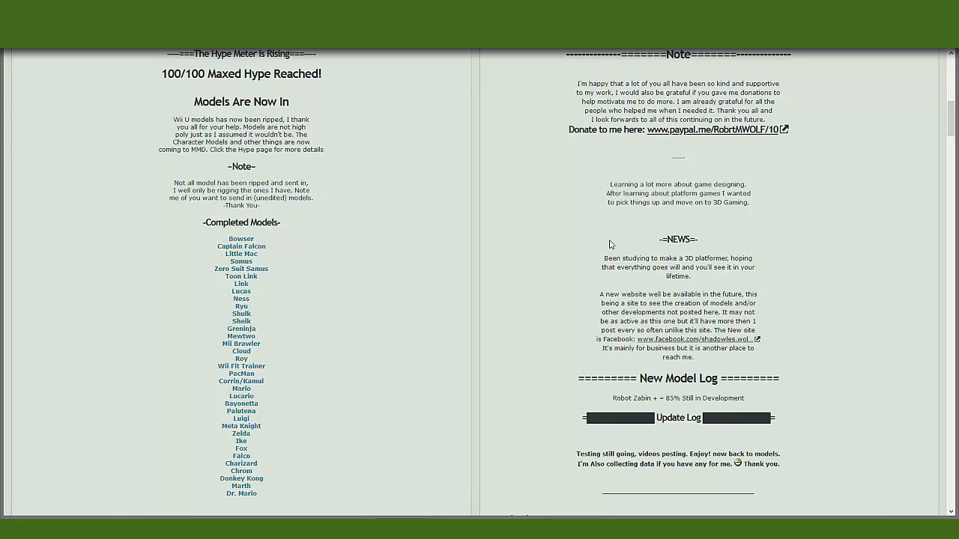
{"action": "scroll", "coordinate": [610, 245], "scroll_direction": "down", "scroll_amount": 1}
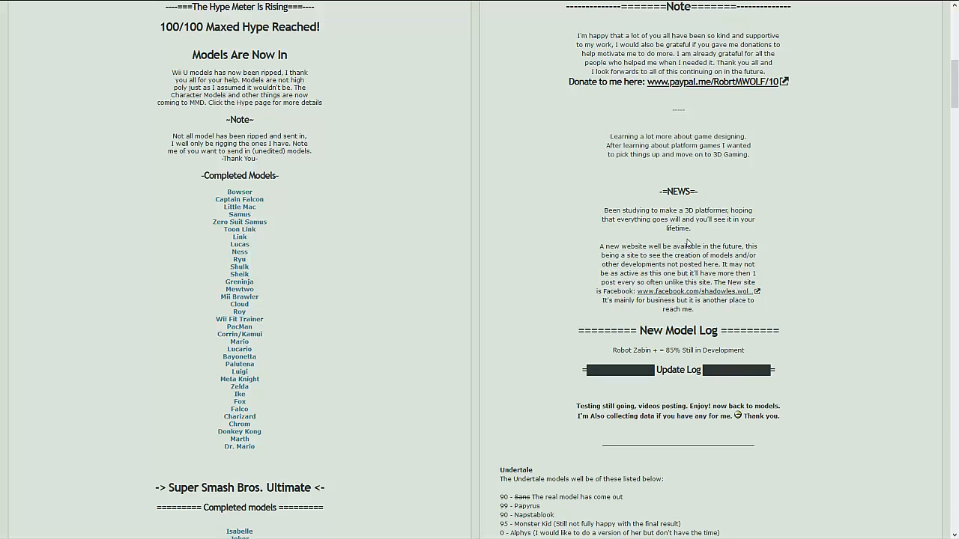
{"action": "scroll", "coordinate": [609, 233], "scroll_direction": "down", "scroll_amount": 3}
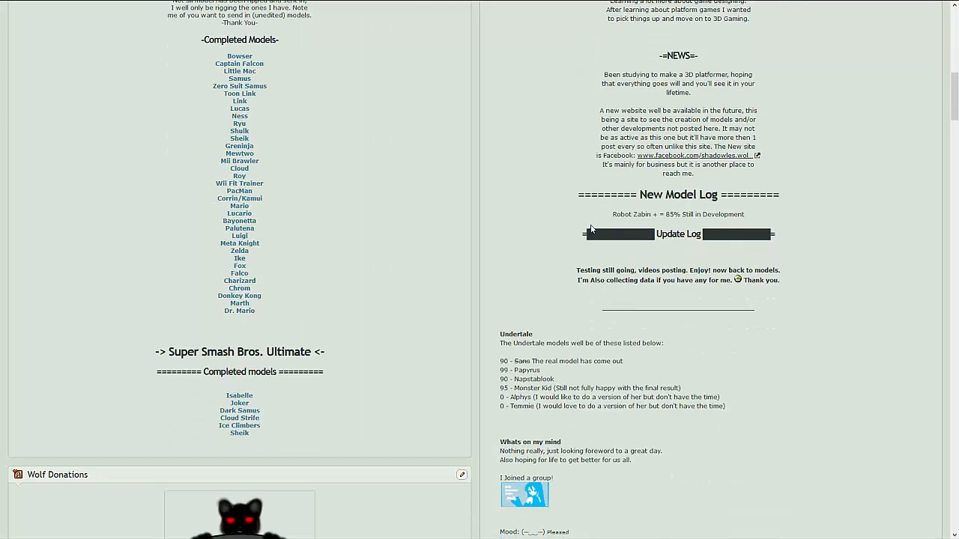
{"action": "scroll", "coordinate": [674, 229], "scroll_direction": "up", "scroll_amount": 1}
{"action": "scroll", "coordinate": [649, 170], "scroll_direction": "up", "scroll_amount": 2}
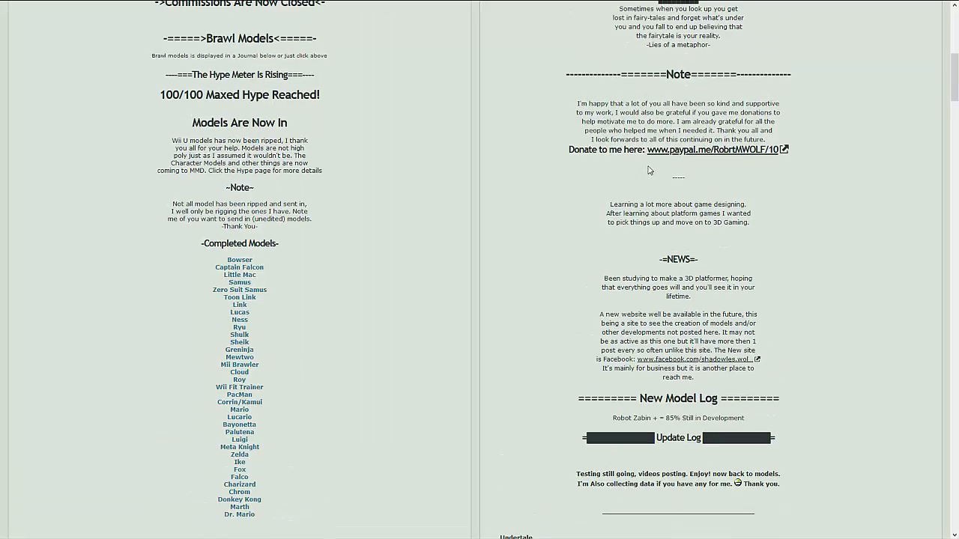
{"action": "scroll", "coordinate": [618, 187], "scroll_direction": "down", "scroll_amount": 2}
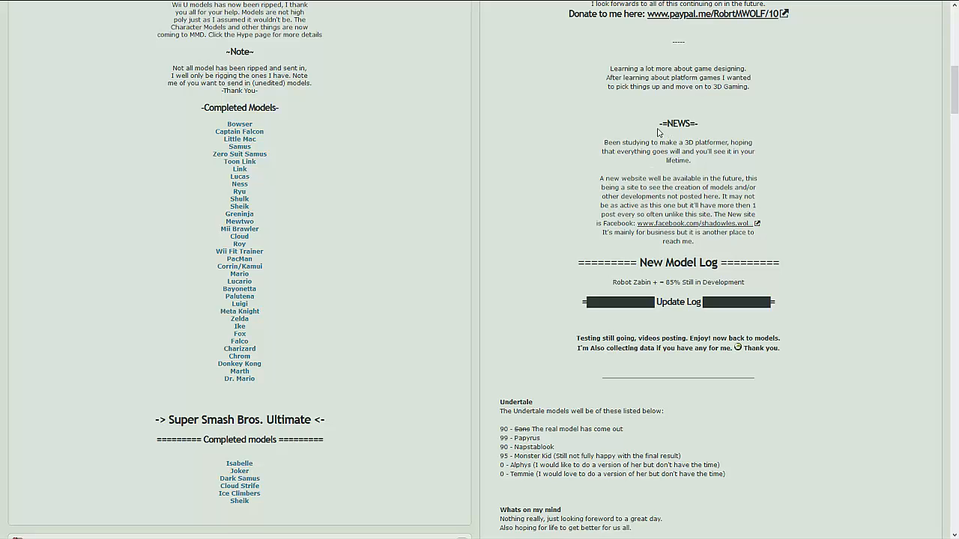
{"action": "scroll", "coordinate": [583, 224], "scroll_direction": "down", "scroll_amount": 1}
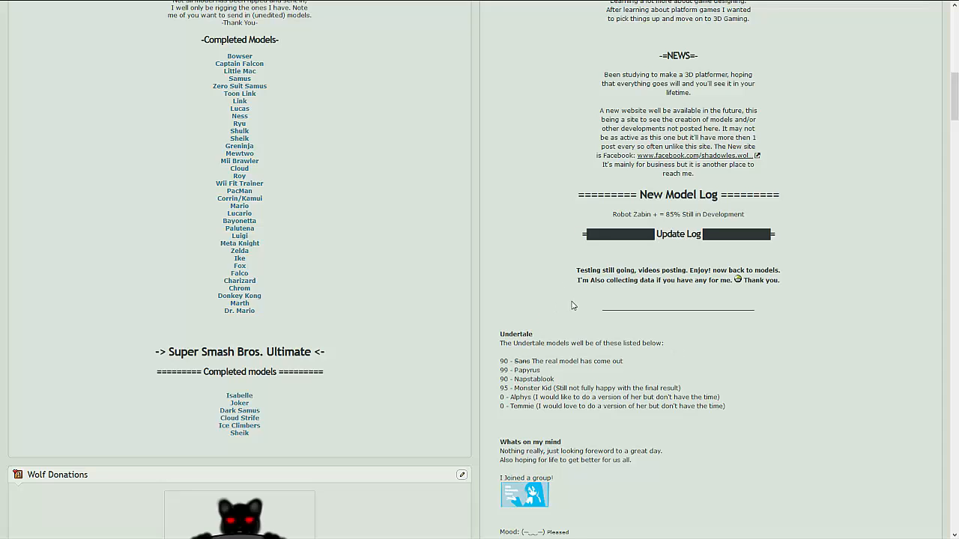
{"action": "scroll", "coordinate": [573, 296], "scroll_direction": "down", "scroll_amount": 4}
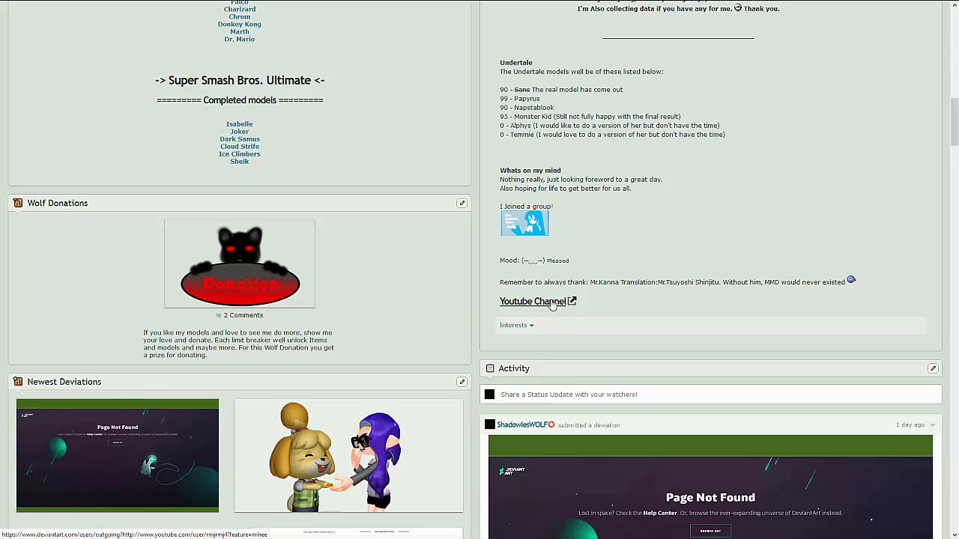
{"action": "scroll", "coordinate": [613, 260], "scroll_direction": "up", "scroll_amount": 5}
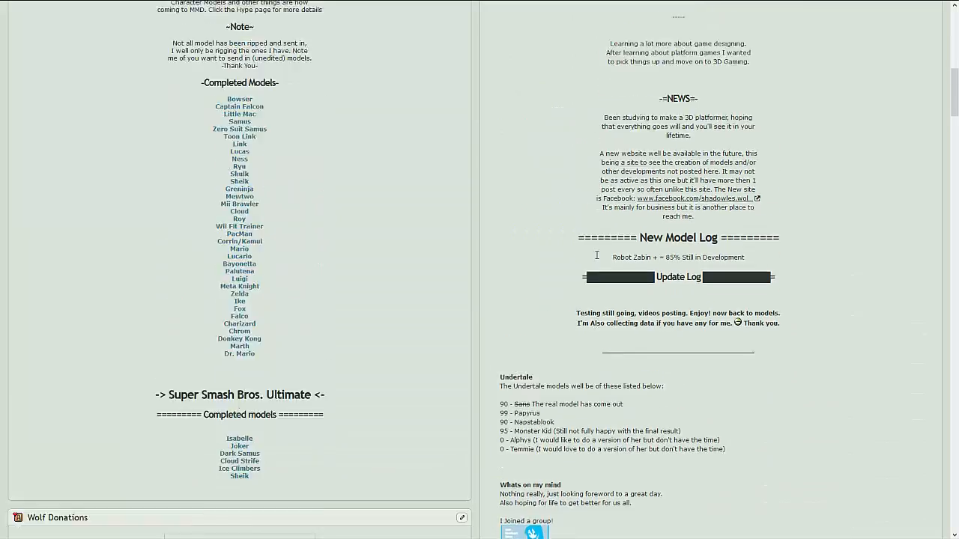
{"action": "scroll", "coordinate": [597, 255], "scroll_direction": "up", "scroll_amount": 10}
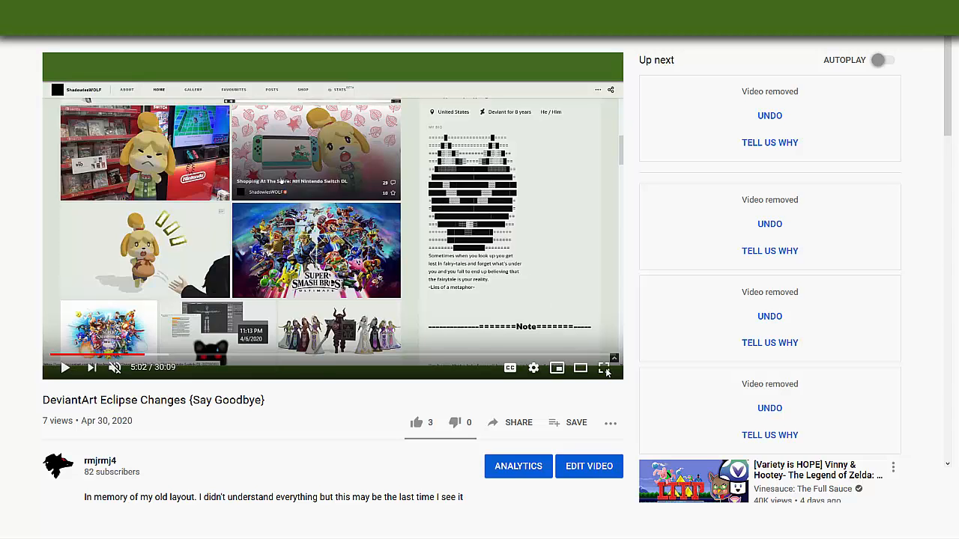
Switch to YouTube and watch "DeviantArt Eclipse Changes {Say Goodbye}" in full screen, pausing on the Eclipse profile's bio and Note section.
{"action": "left_click", "coordinate": [603, 367]}
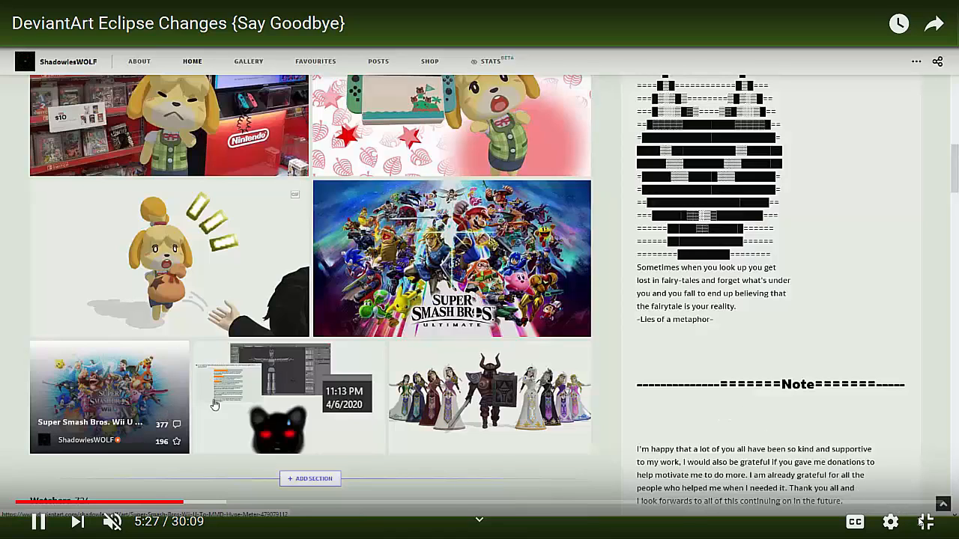
{"action": "left_click", "coordinate": [642, 423]}
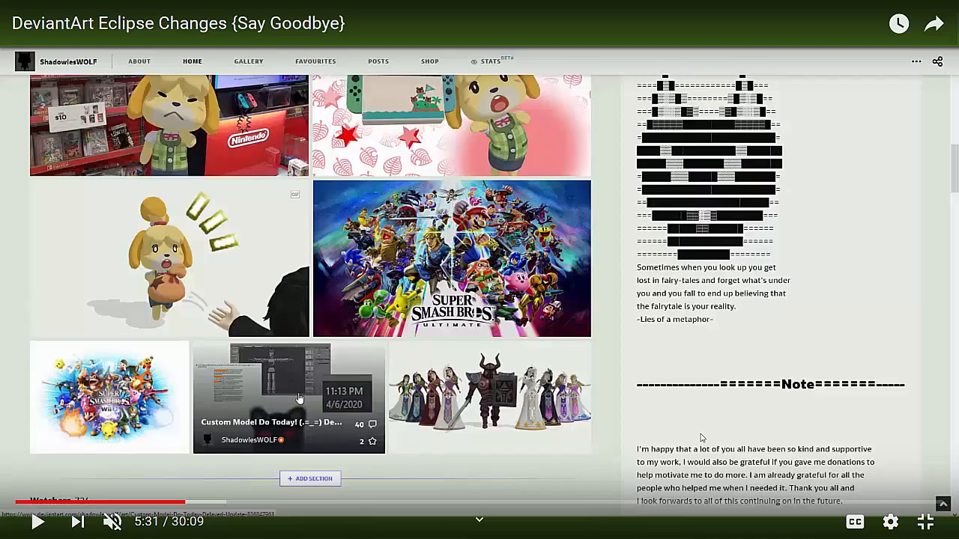
{"action": "key", "text": "Escape"}
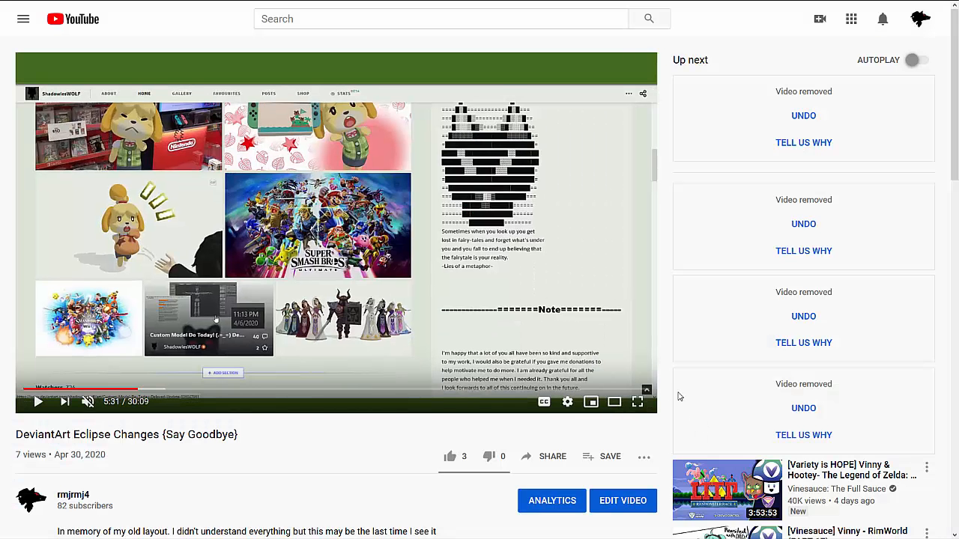
{"action": "left_click", "coordinate": [645, 400]}
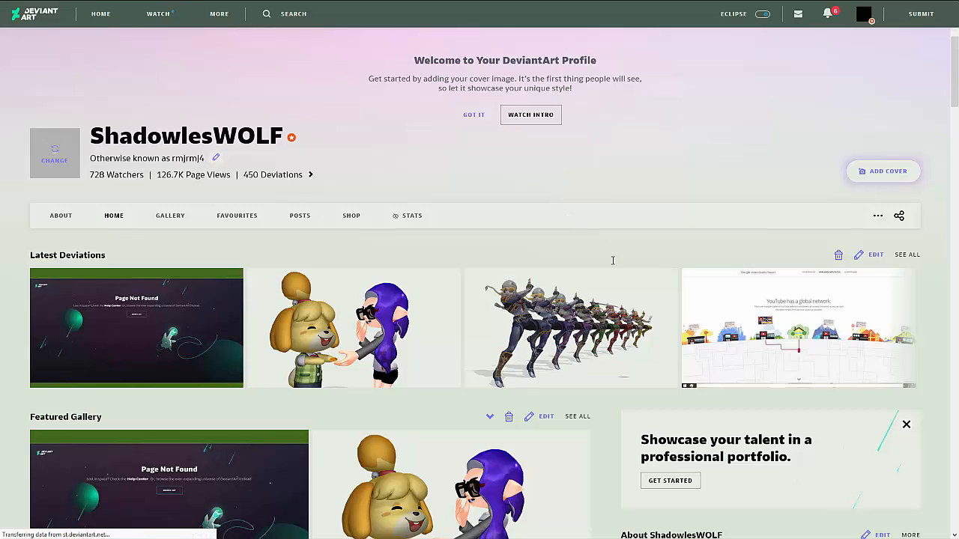
Expand the full bio on the DeviantArt Eclipse profile's home page and examine its formatting from the ASCII art to the Undertale list.
{"action": "scroll", "coordinate": [659, 222], "scroll_direction": "down", "scroll_amount": 4}
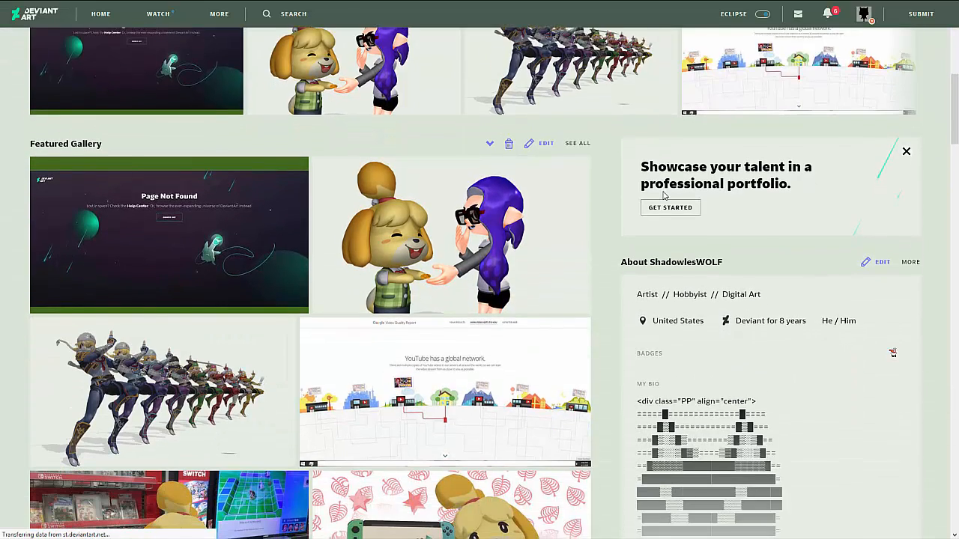
{"action": "scroll", "coordinate": [663, 195], "scroll_direction": "down", "scroll_amount": 2}
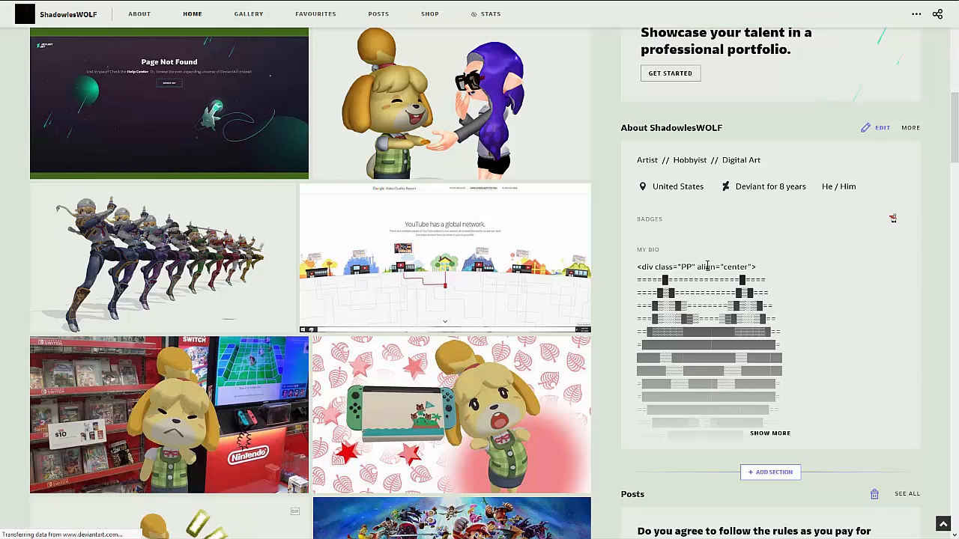
{"action": "left_click", "coordinate": [771, 434]}
{"action": "scroll", "coordinate": [763, 317], "scroll_direction": "down", "scroll_amount": 2}
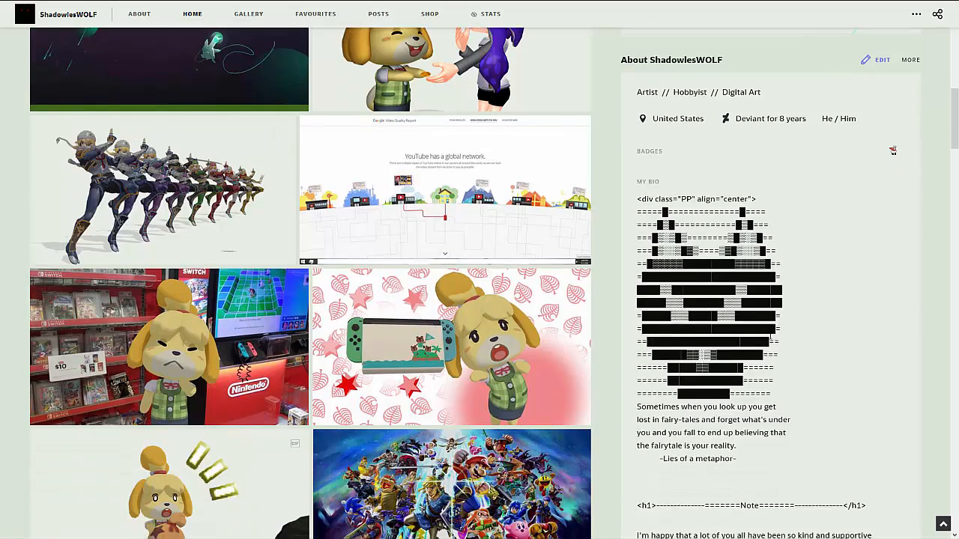
{"action": "scroll", "coordinate": [763, 317], "scroll_direction": "down", "scroll_amount": 4}
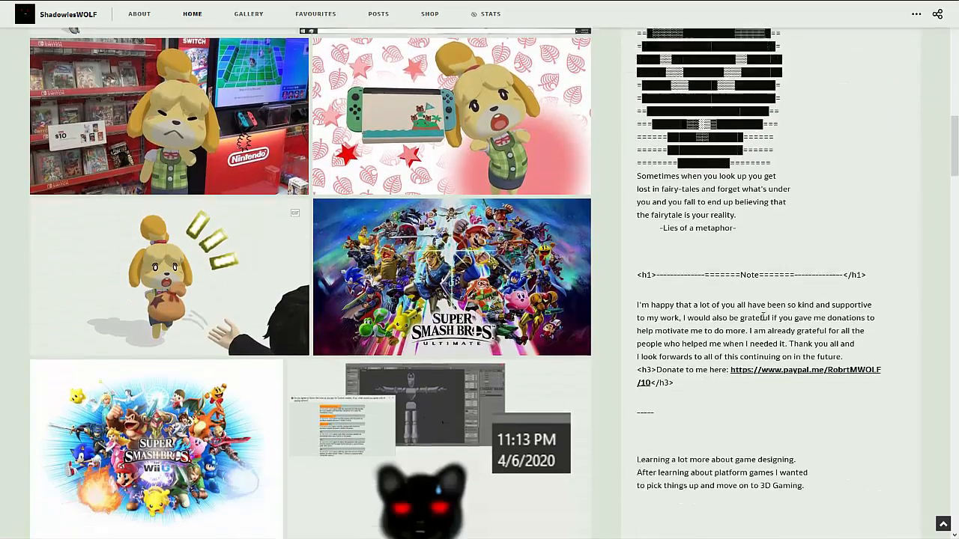
{"action": "scroll", "coordinate": [763, 321], "scroll_direction": "down", "scroll_amount": 3}
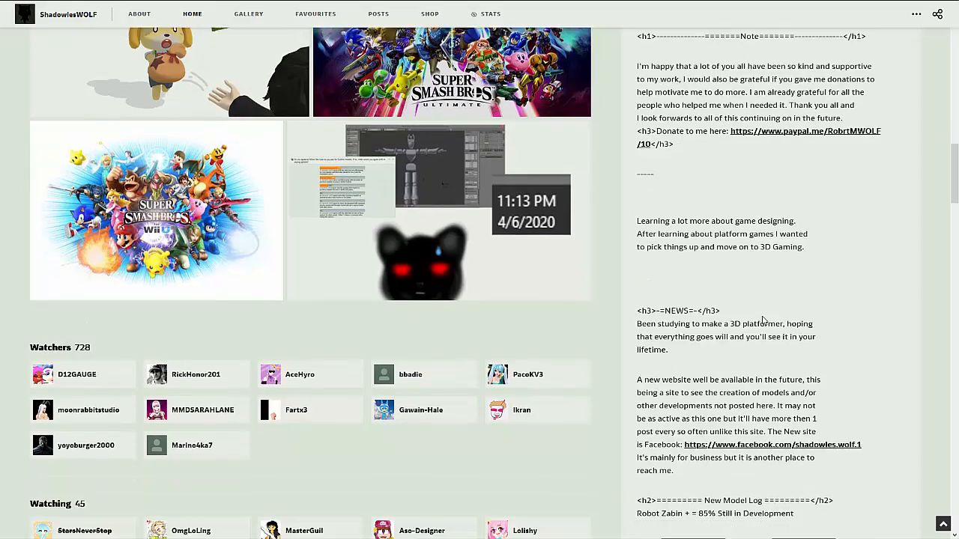
{"action": "scroll", "coordinate": [761, 312], "scroll_direction": "down", "scroll_amount": 2}
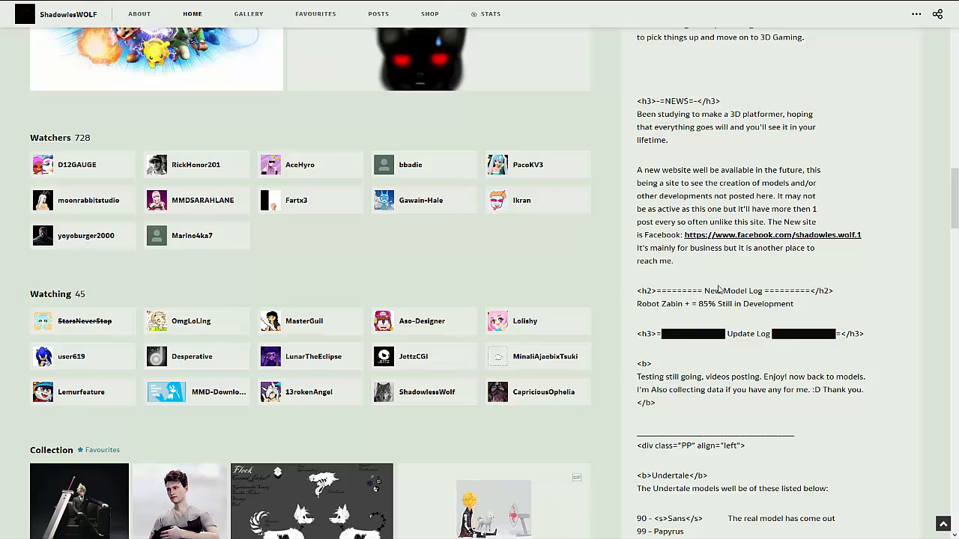
{"action": "scroll", "coordinate": [748, 274], "scroll_direction": "down", "scroll_amount": 3}
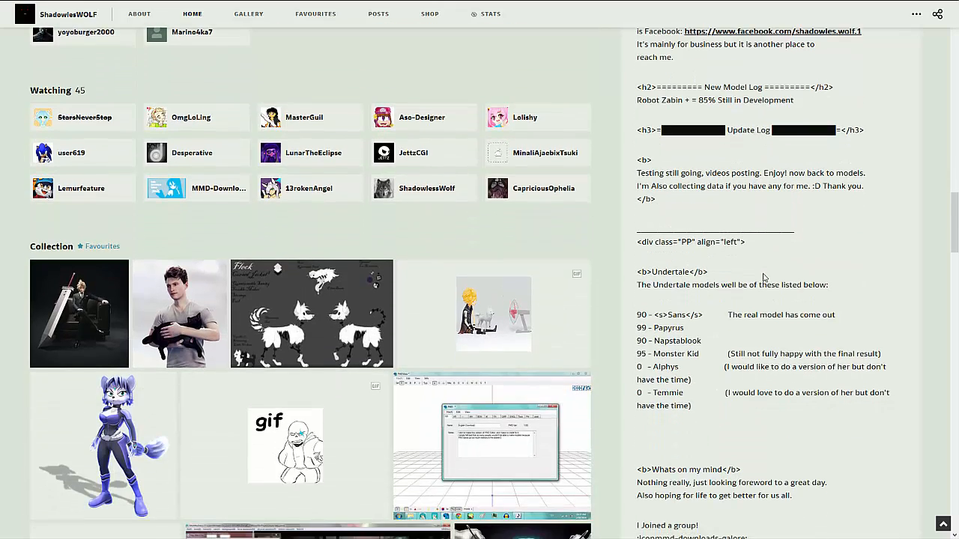
{"action": "scroll", "coordinate": [763, 277], "scroll_direction": "down", "scroll_amount": 1}
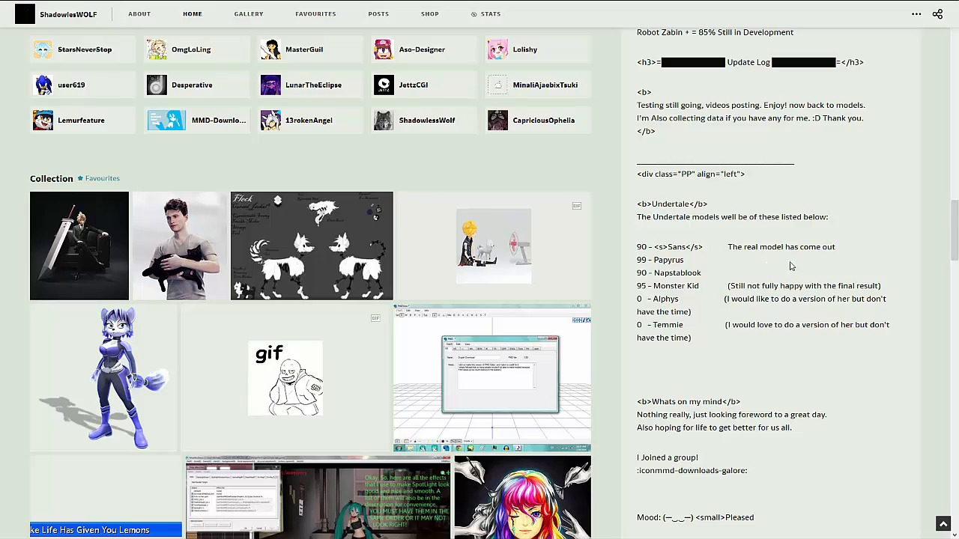
Open the profile's About page and examine how the bio is formatted there, down to the YouTube channel link.
{"action": "scroll", "coordinate": [758, 289], "scroll_direction": "up", "scroll_amount": 15}
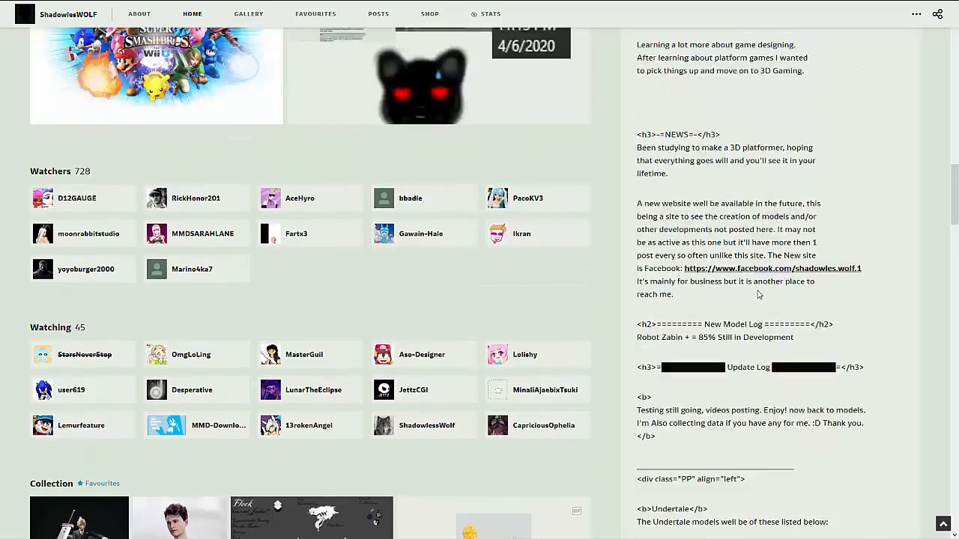
{"action": "scroll", "coordinate": [733, 282], "scroll_direction": "up", "scroll_amount": 2}
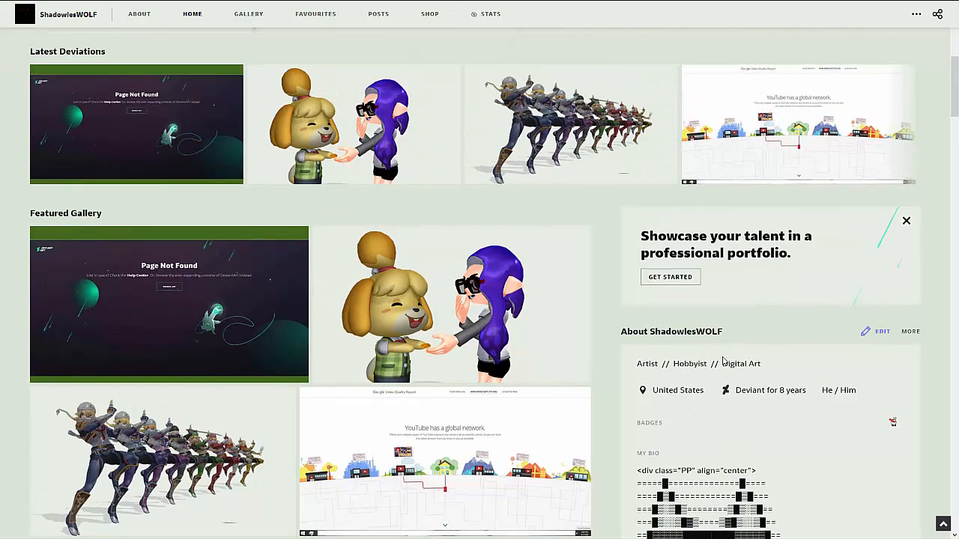
{"action": "scroll", "coordinate": [722, 359], "scroll_direction": "up", "scroll_amount": 2}
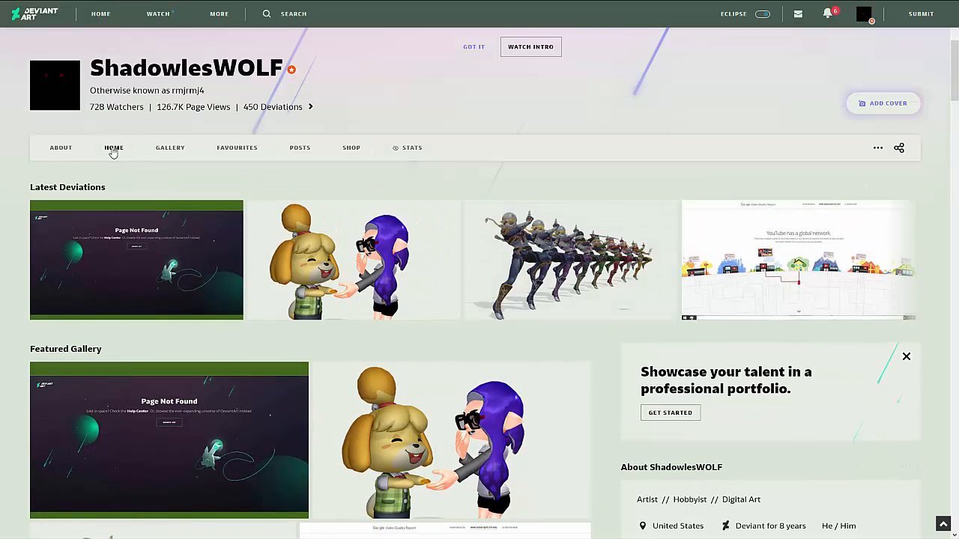
{"action": "left_click", "coordinate": [55, 150]}
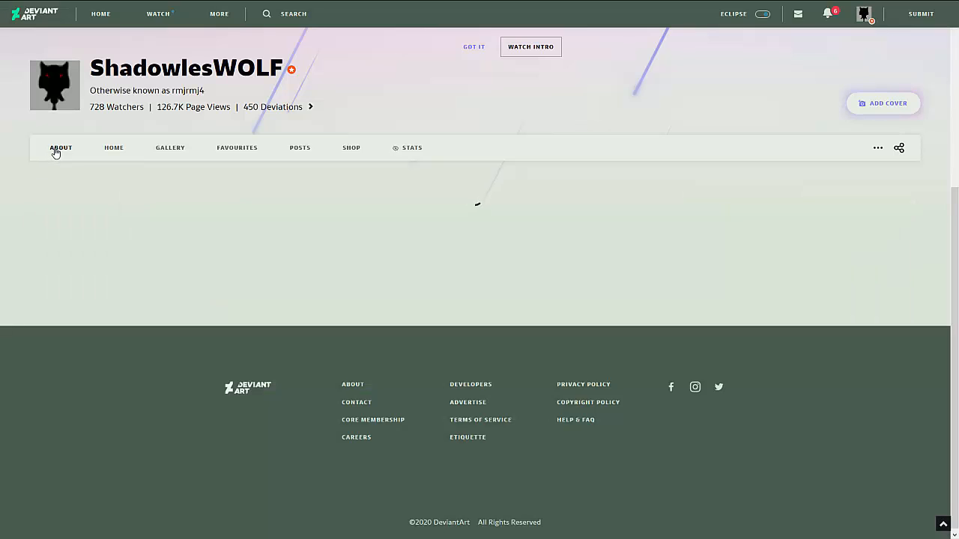
{"action": "scroll", "coordinate": [479, 244], "scroll_direction": "down", "scroll_amount": 3}
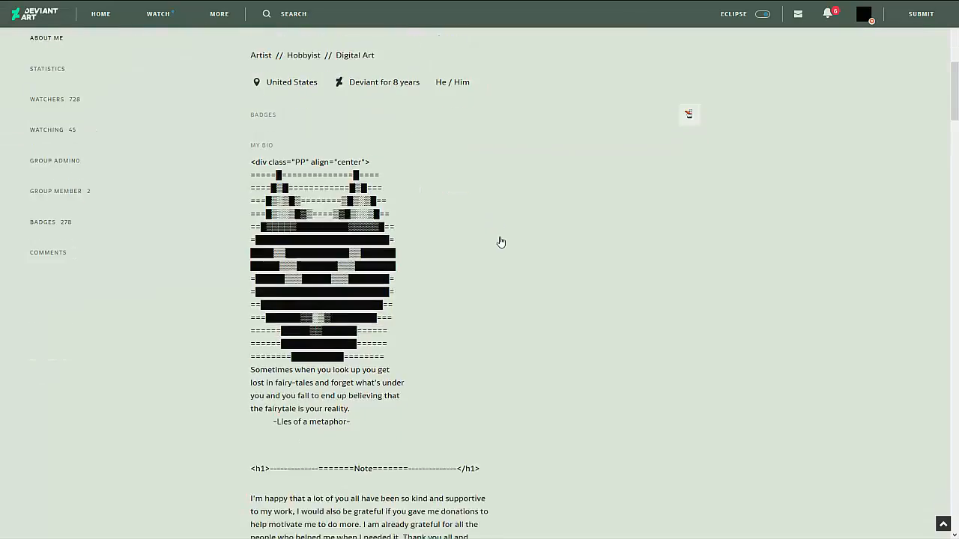
{"action": "scroll", "coordinate": [501, 242], "scroll_direction": "down", "scroll_amount": 6}
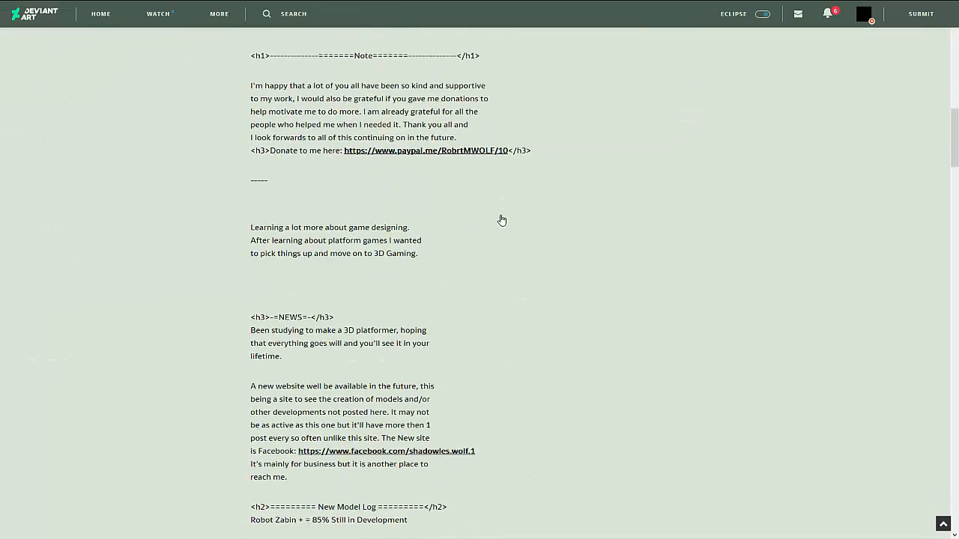
{"action": "scroll", "coordinate": [501, 219], "scroll_direction": "down", "scroll_amount": 5}
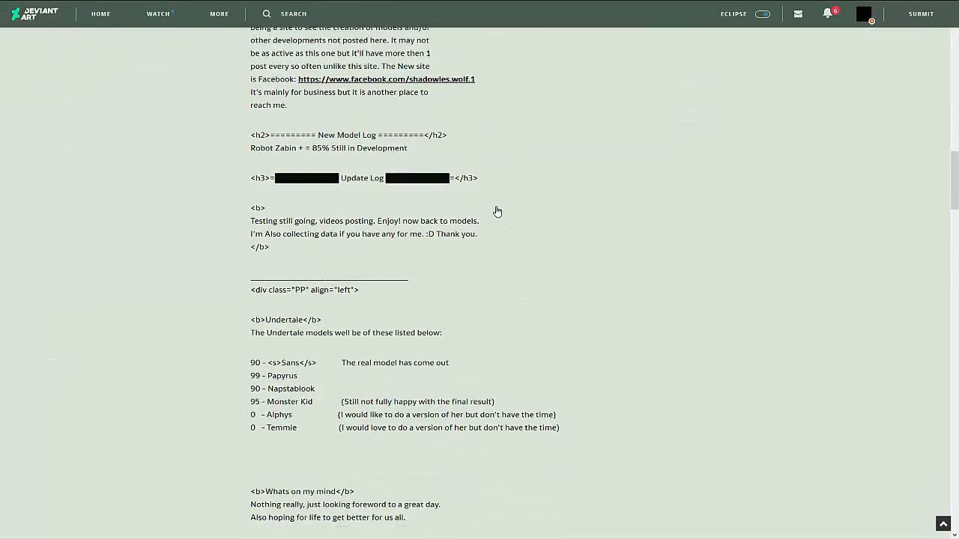
{"action": "scroll", "coordinate": [497, 212], "scroll_direction": "down", "scroll_amount": 5}
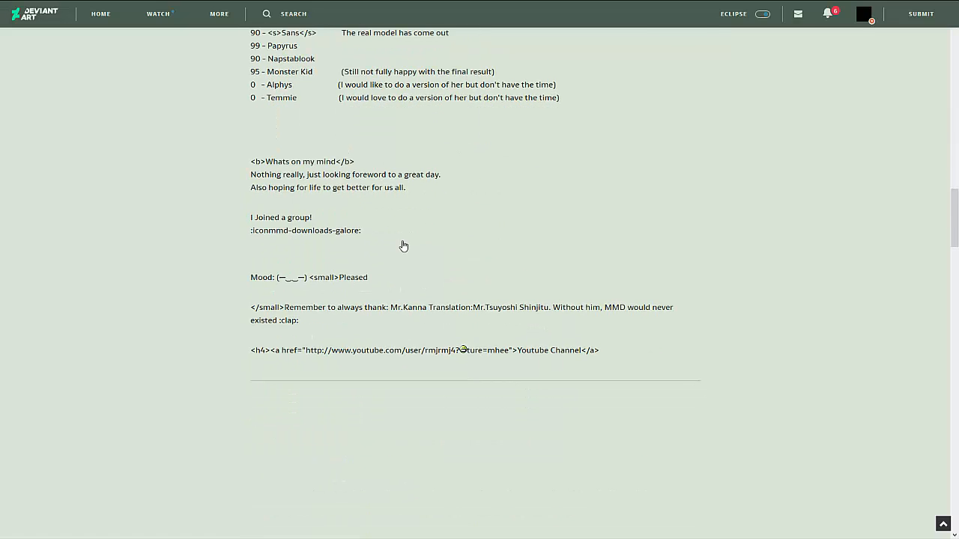
{"action": "scroll", "coordinate": [400, 247], "scroll_direction": "down", "scroll_amount": 1}
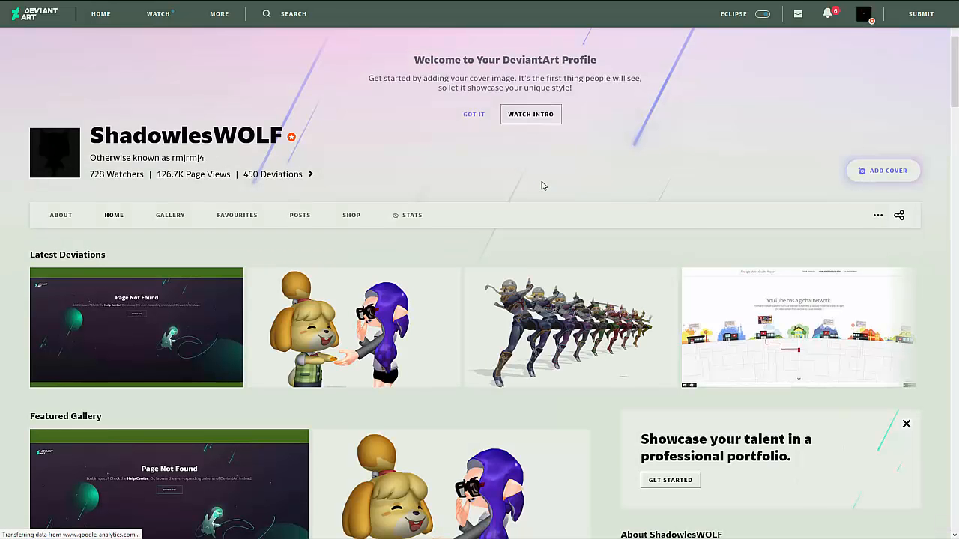
Open the bio for editing from the About section on the profile's home page.
{"action": "scroll", "coordinate": [545, 189], "scroll_direction": "down", "scroll_amount": 2}
{"action": "scroll", "coordinate": [544, 189], "scroll_direction": "down", "scroll_amount": 2}
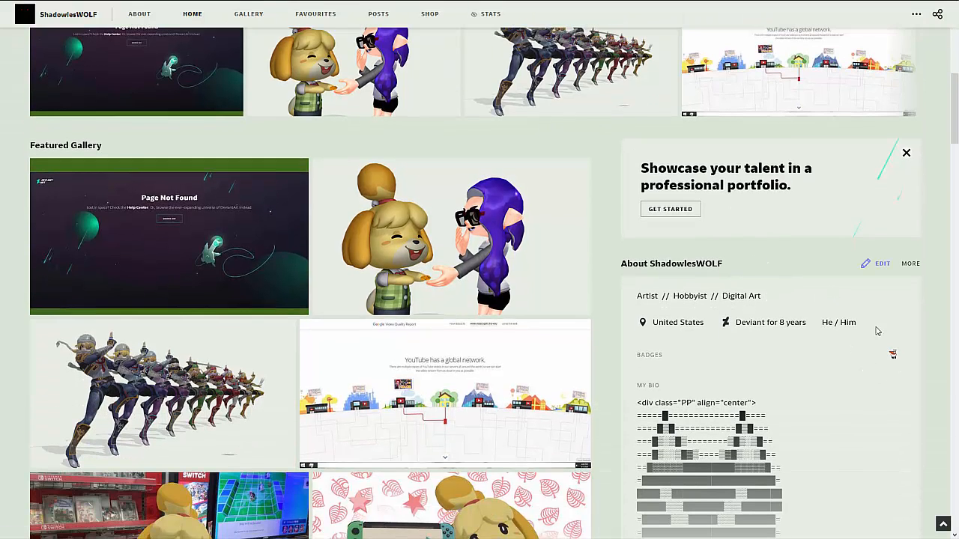
{"action": "left_click", "coordinate": [878, 265]}
{"action": "left_click", "coordinate": [876, 260]}
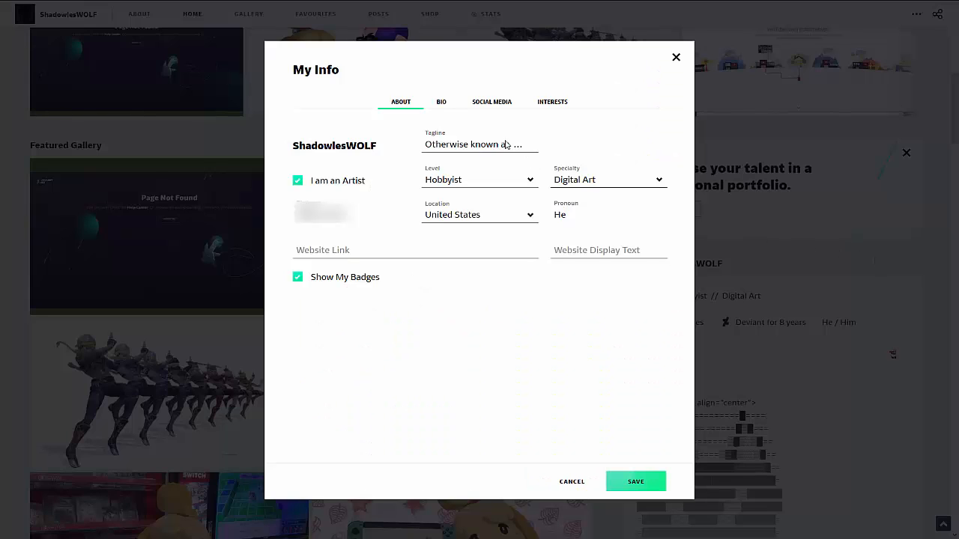
{"action": "left_click", "coordinate": [442, 104]}
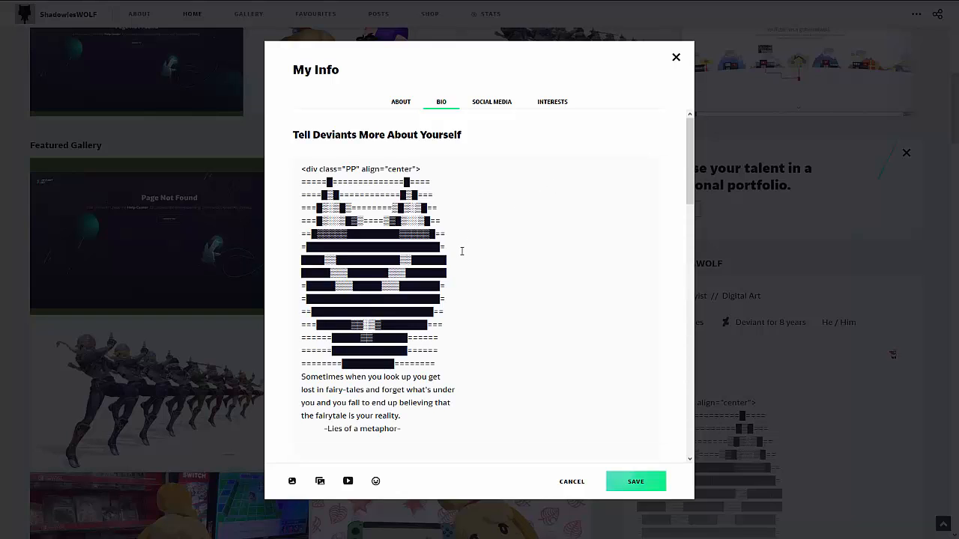
Paste smiley emoticons at the ends of the bio's ASCII-art rows, from the third row down to the muzzle.
{"action": "left_click", "coordinate": [475, 212]}
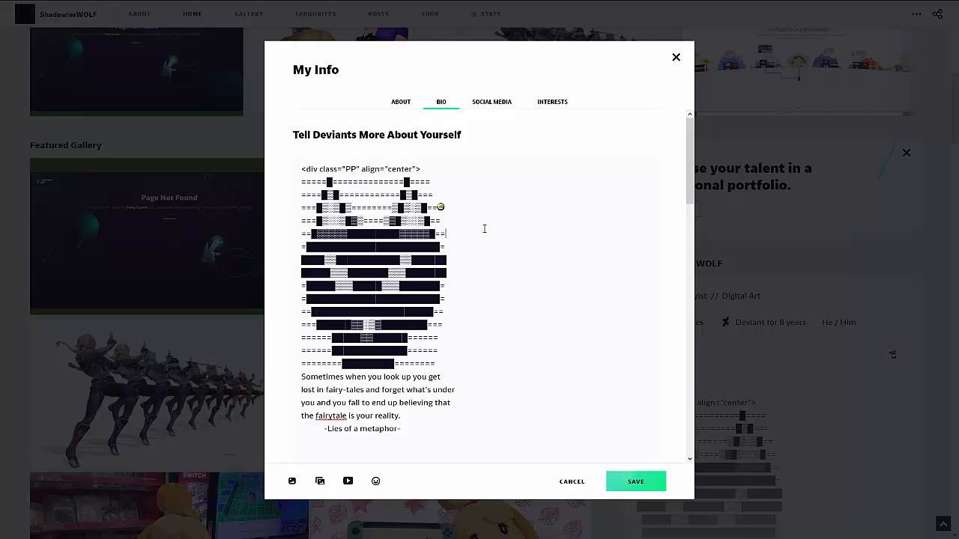
{"action": "key", "text": "ctrl+v"}
{"action": "left_click", "coordinate": [494, 241]}
{"action": "key", "text": "ctrl+v"}
{"action": "key", "text": "ctrl+v"}
{"action": "key", "text": "ctrl+v"}
{"action": "key", "text": "ctrl+v"}
{"action": "left_click", "coordinate": [511, 261]}
{"action": "key", "text": "ctrl+v"}
{"action": "left_click", "coordinate": [518, 302]}
{"action": "key", "text": "ctrl+v"}
{"action": "left_click", "coordinate": [519, 311]}
{"action": "key", "text": "ctrl+v"}
{"action": "left_click", "coordinate": [523, 277]}
{"action": "key", "text": "ctrl+v"}
Delete the second-to-last ASCII-art row and paste more smileys after the remaining rows.
{"action": "key", "text": "shift+Down"}
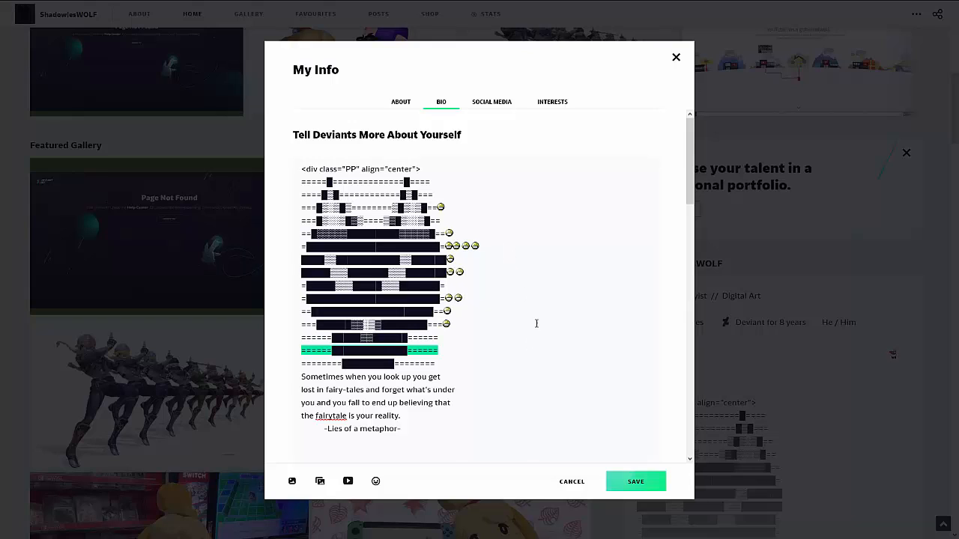
{"action": "key", "text": "Delete"}
{"action": "left_click", "coordinate": [543, 299]}
{"action": "key", "text": "ctrl+v"}
{"action": "key", "text": "ctrl+v"}
{"action": "left_click", "coordinate": [543, 324]}
{"action": "key", "text": "ctrl+v"}
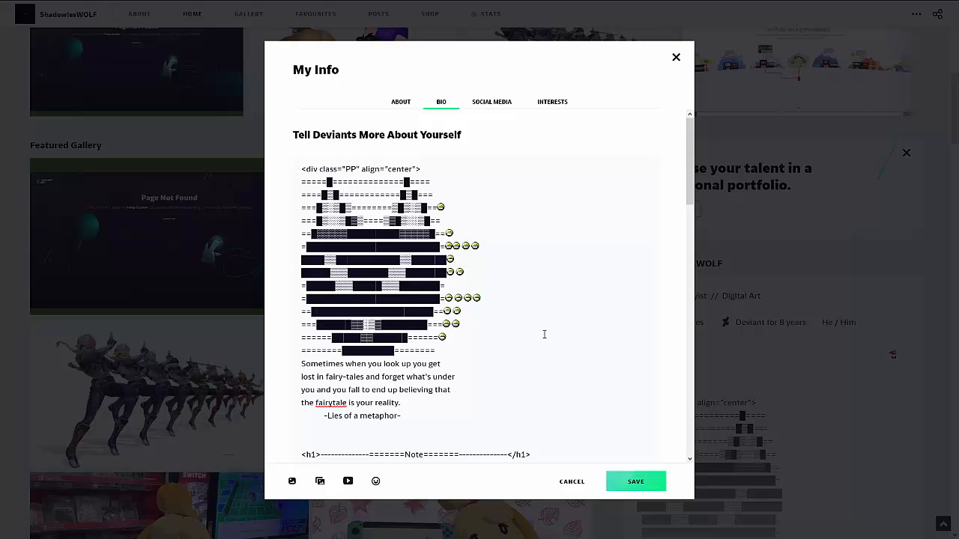
{"action": "left_click", "coordinate": [543, 336]}
{"action": "key", "text": "ctrl+v"}
{"action": "key", "text": "ctrl+v"}
{"action": "left_click", "coordinate": [556, 302]}
{"action": "key", "text": "ctrl+v"}
{"action": "key", "text": "ctrl+v"}
{"action": "key", "text": "ctrl+v"}
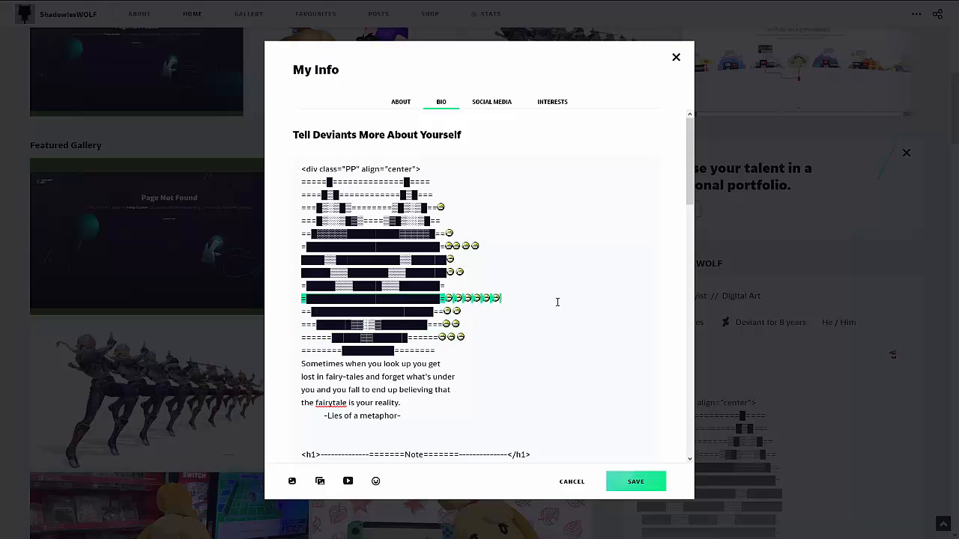
{"action": "left_click", "coordinate": [562, 272]}
{"action": "key", "text": "ctrl+v"}
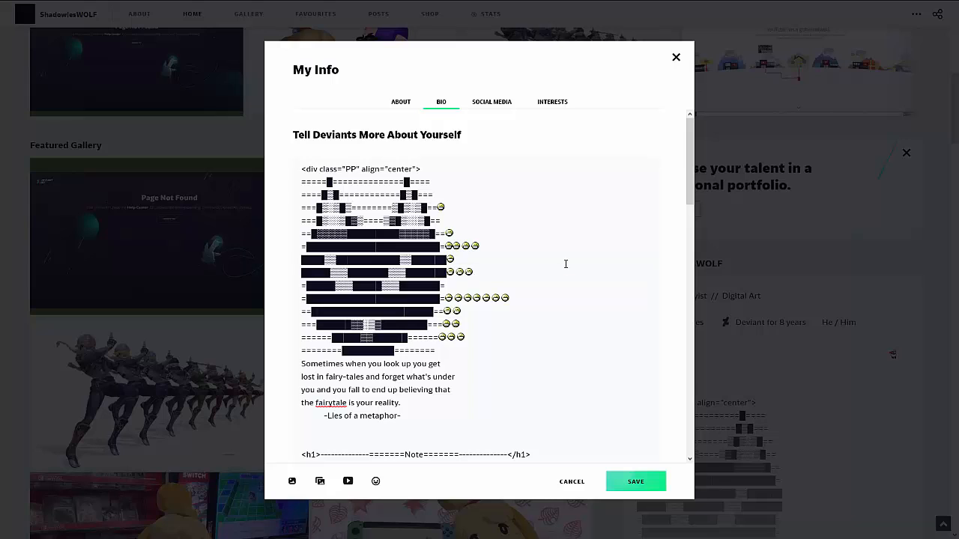
Add :D among the smileys beside the upper eye row and delete the ASCII-art row directly below it.
{"action": "scroll", "coordinate": [578, 275], "scroll_direction": "down", "scroll_amount": 1}
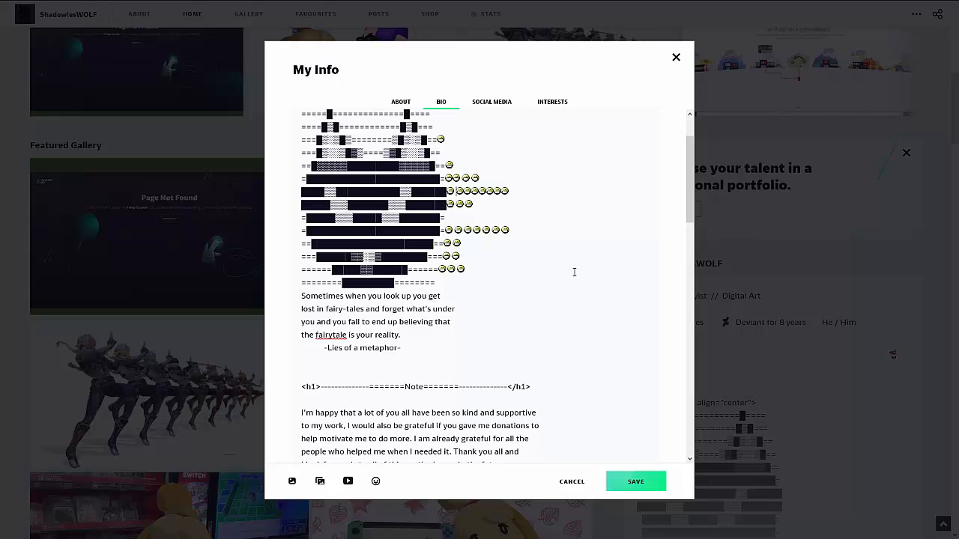
{"action": "type", "text": ":D"}
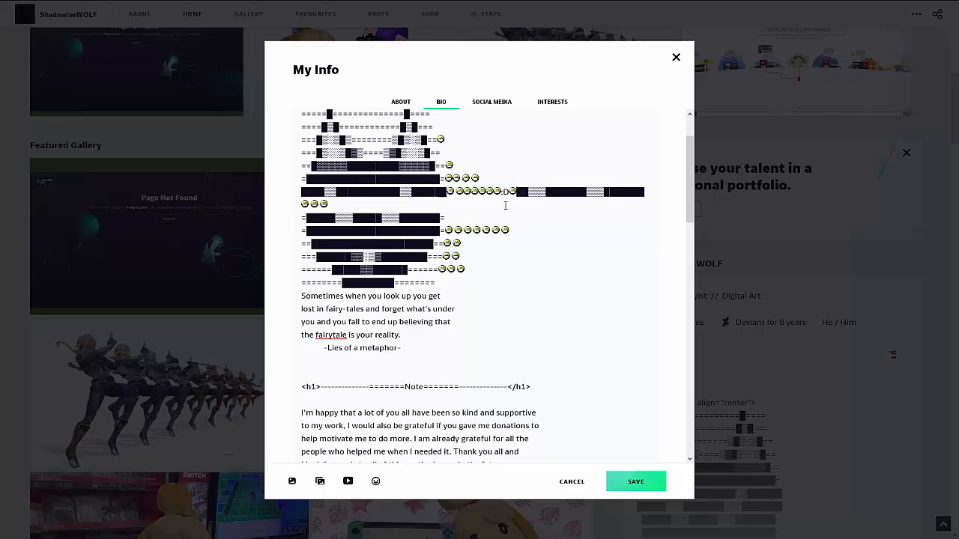
{"action": "key", "text": "Delete"}
{"action": "key", "text": "Delete"}
{"action": "key", "text": "Delete"}
{"action": "key", "text": "Delete"}
{"action": "key", "text": "Delete"}
{"action": "key", "text": "Delete"}
{"action": "key", "text": "Delete"}
{"action": "key", "text": "Delete"}
{"action": "key", "text": "Delete"}
{"action": "key", "text": "Delete"}
{"action": "key", "text": "Delete"}
{"action": "key", "text": "Delete"}
{"action": "key", "text": "Delete"}
{"action": "key", "text": "Delete"}
{"action": "key", "text": "Delete"}
{"action": "key", "text": "Delete"}
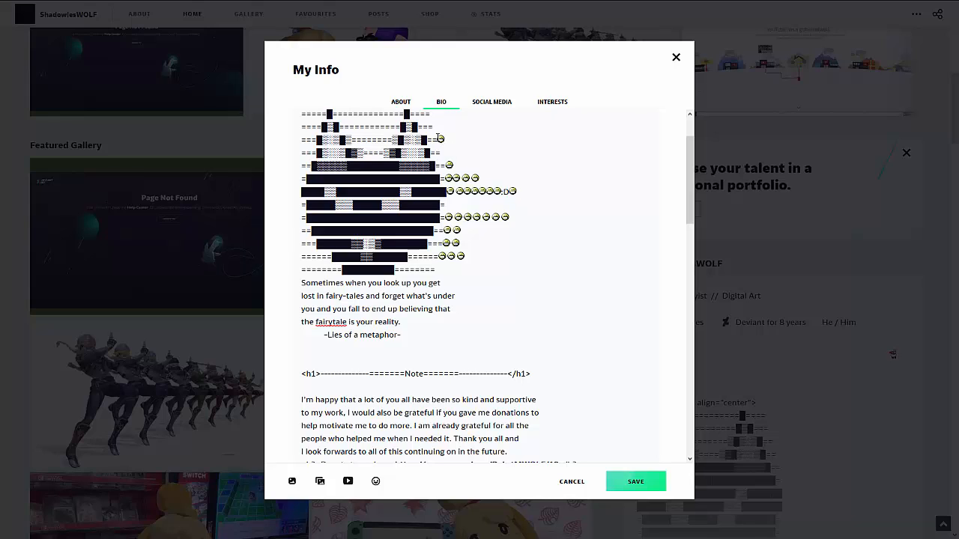
Merge the fourth ASCII-art row into the third and delete its block characters after the inserted smiley.
{"action": "key", "text": "Delete"}
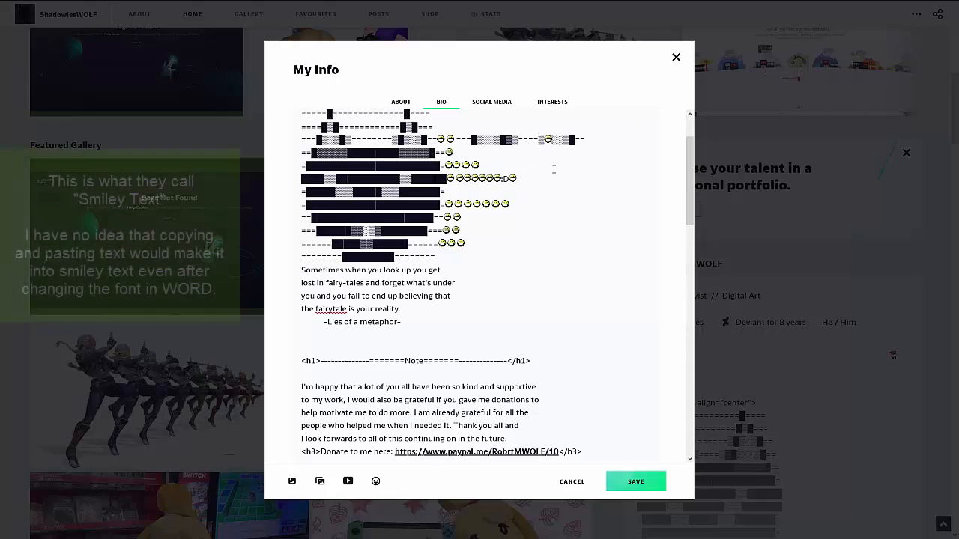
{"action": "key", "text": "Delete"}
{"action": "key", "text": "Delete"}
{"action": "key", "text": "Delete"}
{"action": "key", "text": "Delete"}
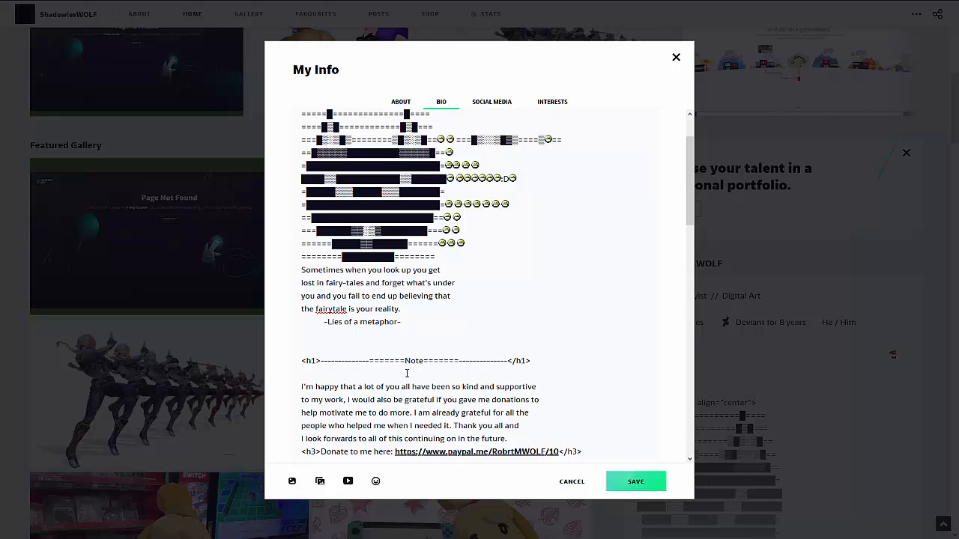
Examine the bio editor's raw HTML tags from the Note to the YouTube channel link, and discard the bio edits.
{"action": "scroll", "coordinate": [543, 325], "scroll_direction": "down", "scroll_amount": 4}
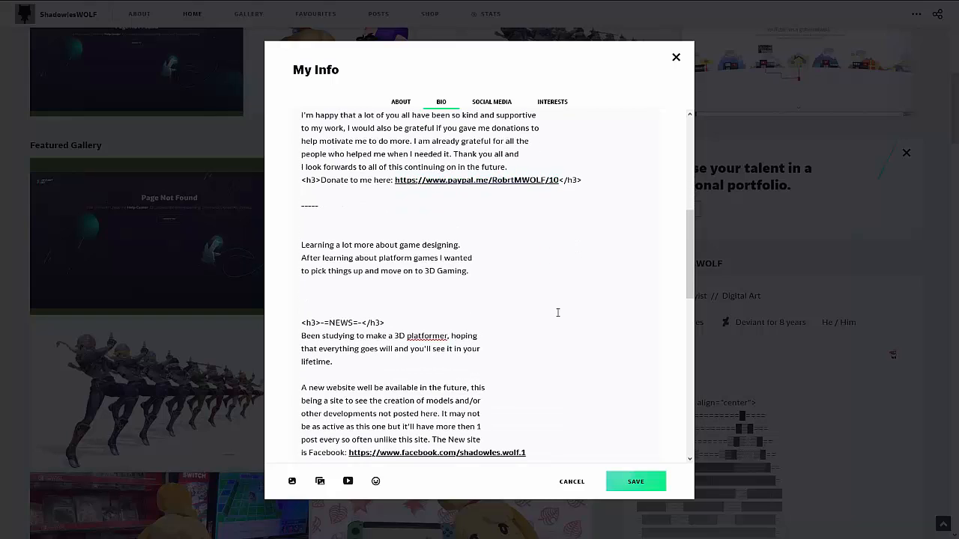
{"action": "scroll", "coordinate": [562, 313], "scroll_direction": "down", "scroll_amount": 4}
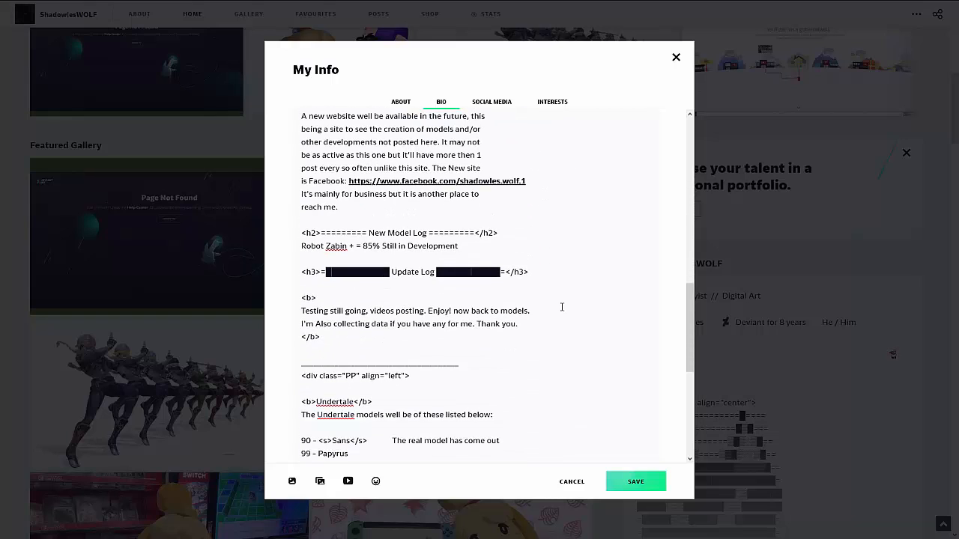
{"action": "scroll", "coordinate": [449, 315], "scroll_direction": "down", "scroll_amount": 2}
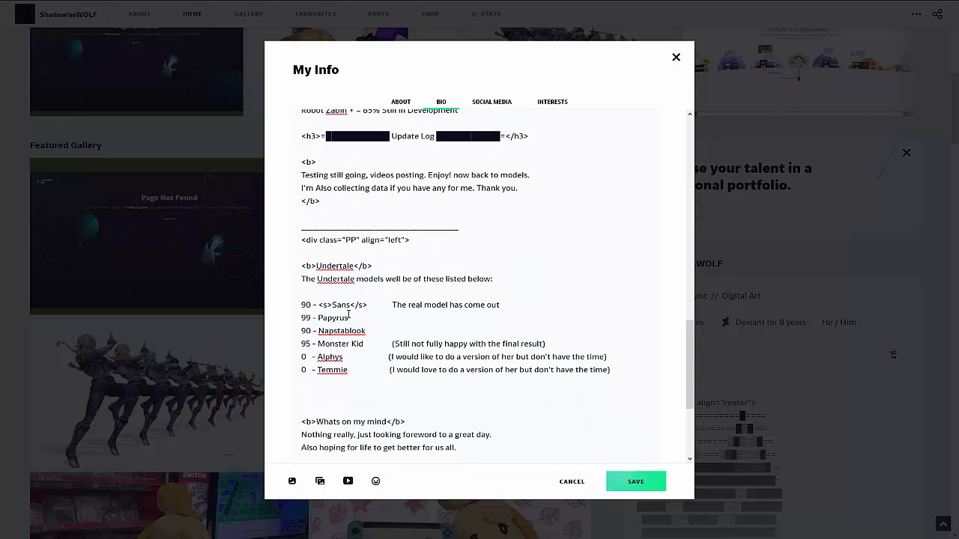
{"action": "scroll", "coordinate": [490, 322], "scroll_direction": "down", "scroll_amount": 2}
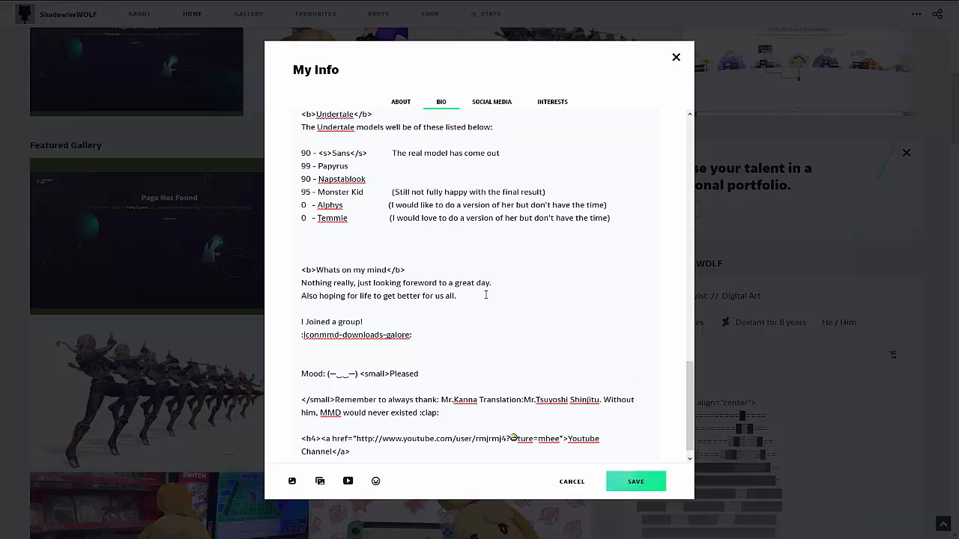
{"action": "scroll", "coordinate": [486, 296], "scroll_direction": "up", "scroll_amount": 6}
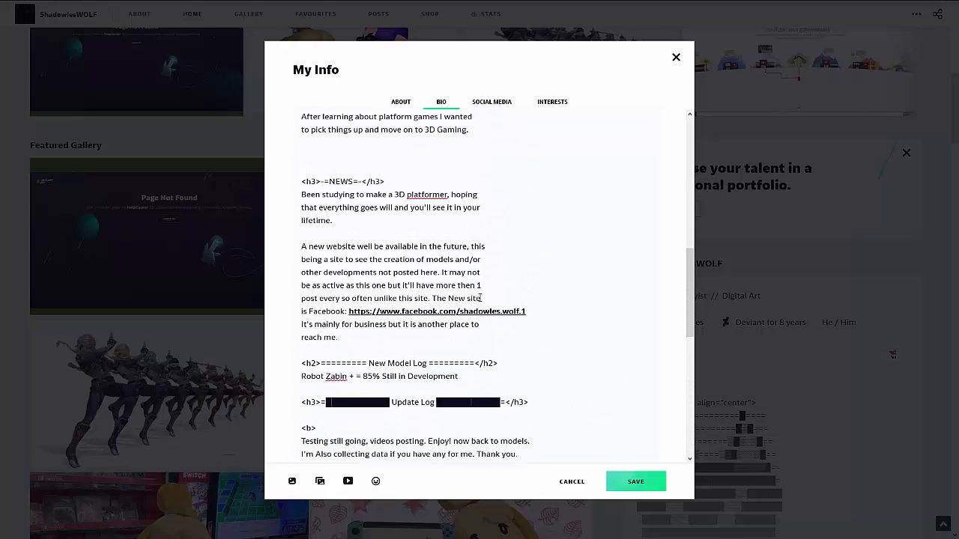
{"action": "scroll", "coordinate": [481, 297], "scroll_direction": "up", "scroll_amount": 3}
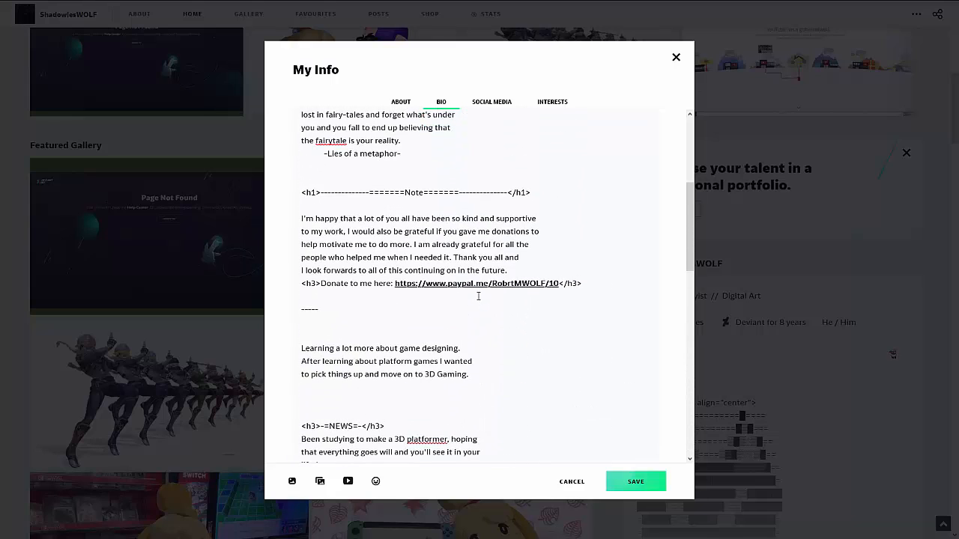
{"action": "scroll", "coordinate": [476, 297], "scroll_direction": "down", "scroll_amount": 4}
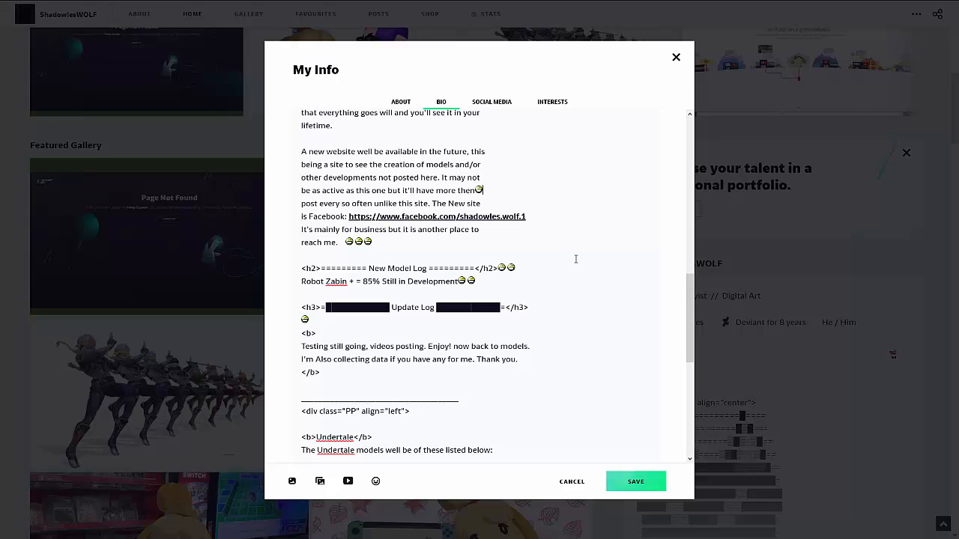
{"action": "left_click", "coordinate": [571, 481]}
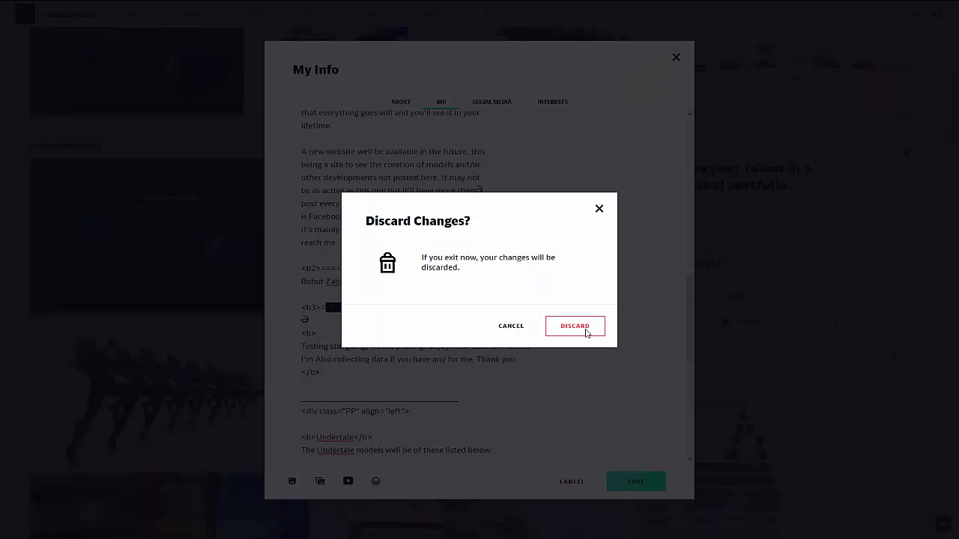
{"action": "left_click", "coordinate": [575, 326]}
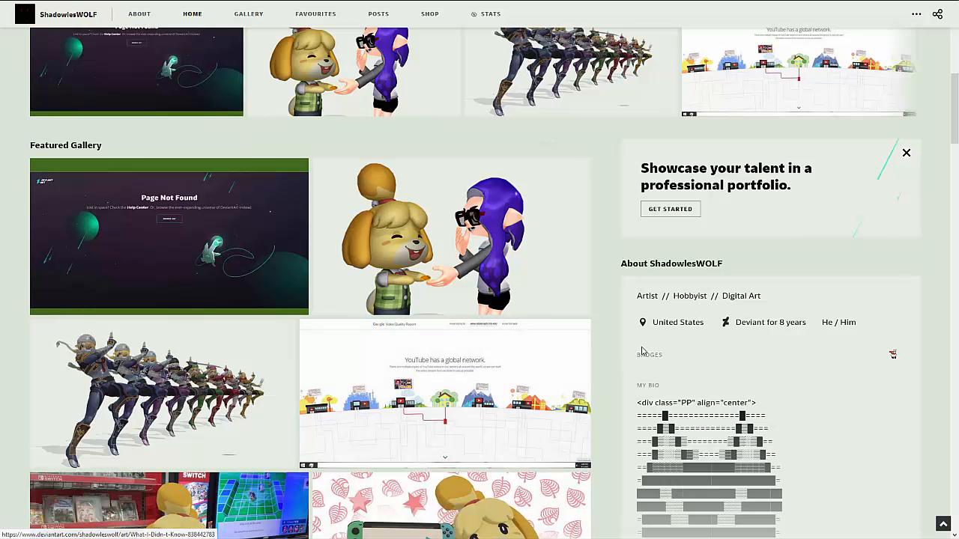
Expand the full bio on the home page and examine its formatting down to the YouTube link and interests.
{"action": "scroll", "coordinate": [653, 349], "scroll_direction": "down", "scroll_amount": 6}
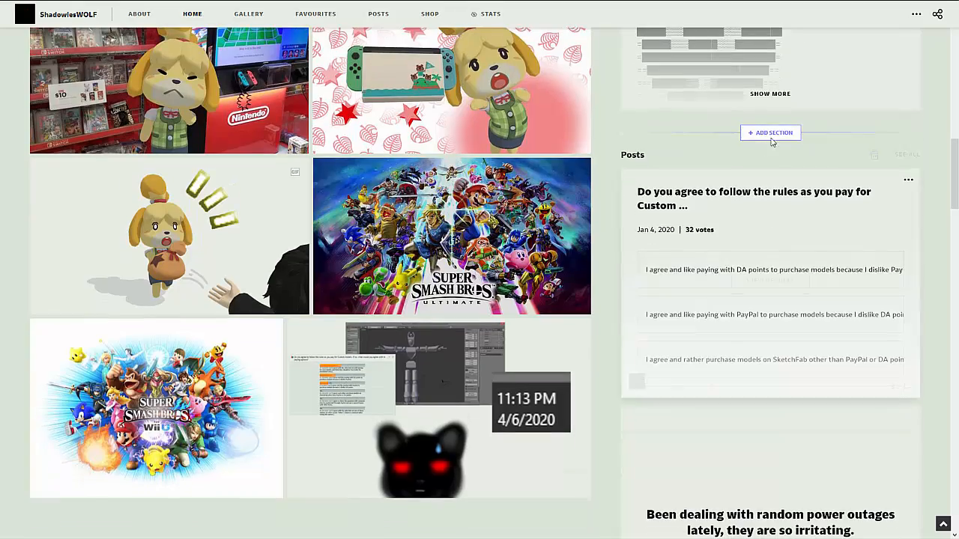
{"action": "left_click", "coordinate": [779, 93]}
{"action": "scroll", "coordinate": [786, 128], "scroll_direction": "down", "scroll_amount": 6}
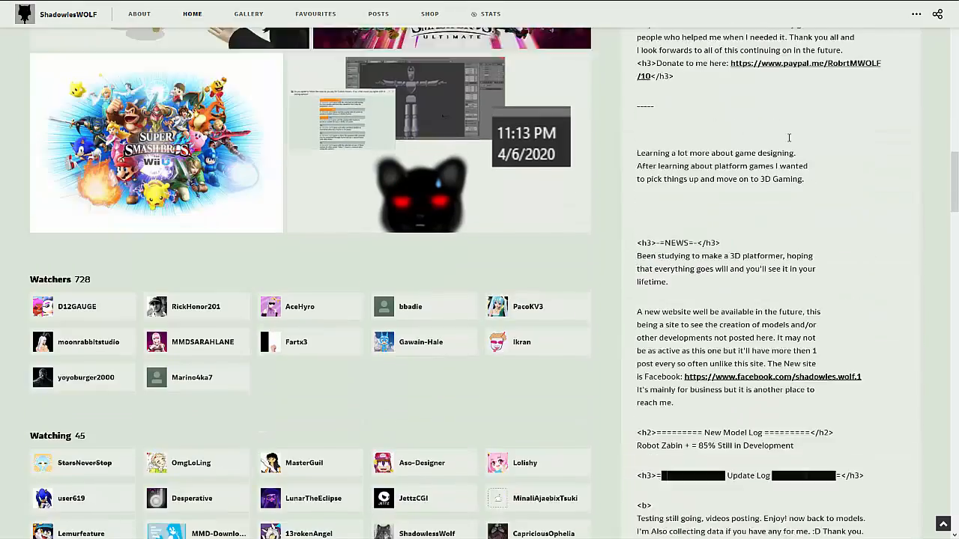
{"action": "scroll", "coordinate": [788, 141], "scroll_direction": "down", "scroll_amount": 6}
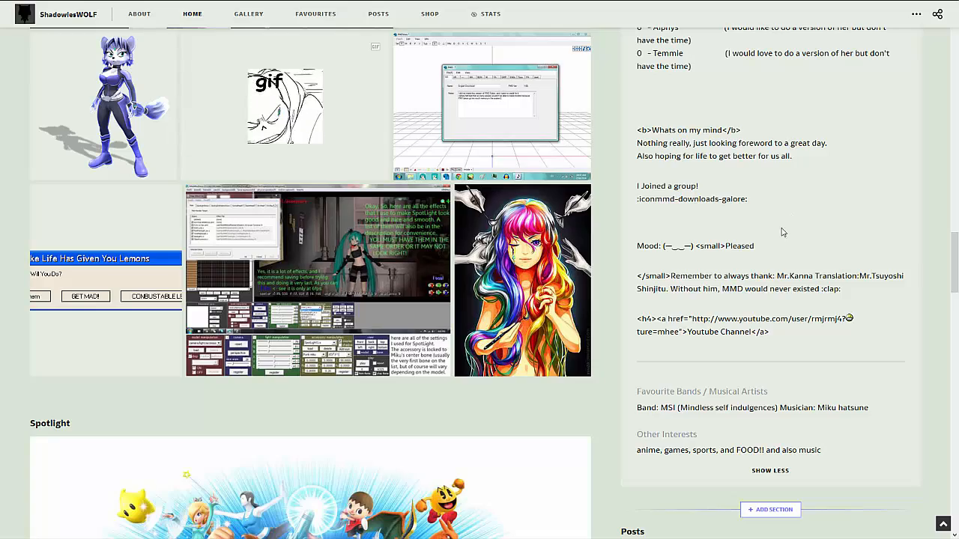
{"action": "scroll", "coordinate": [779, 225], "scroll_direction": "up", "scroll_amount": 2}
{"action": "scroll", "coordinate": [775, 222], "scroll_direction": "up", "scroll_amount": 6}
{"action": "scroll", "coordinate": [781, 231], "scroll_direction": "down", "scroll_amount": 8}
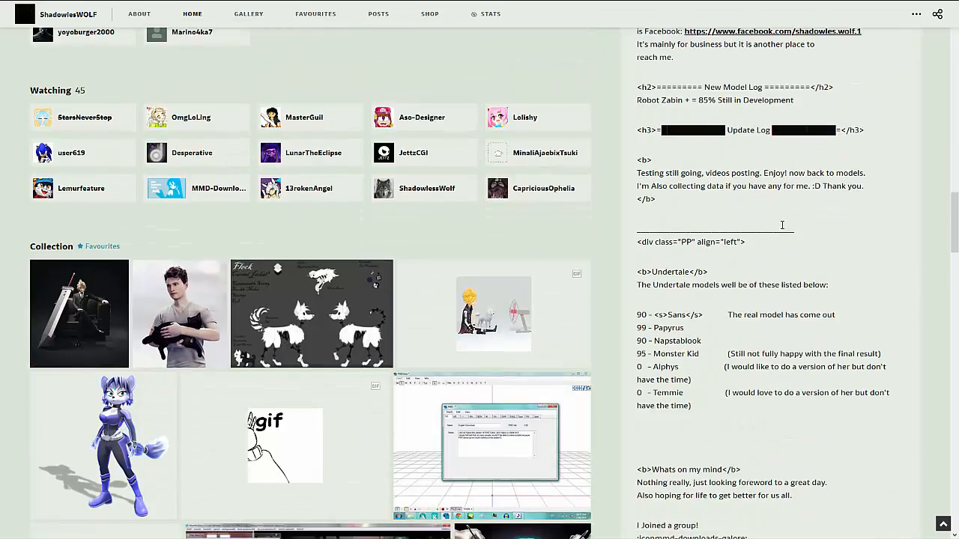
{"action": "scroll", "coordinate": [781, 230], "scroll_direction": "down", "scroll_amount": 2}
{"action": "scroll", "coordinate": [757, 283], "scroll_direction": "up", "scroll_amount": 4}
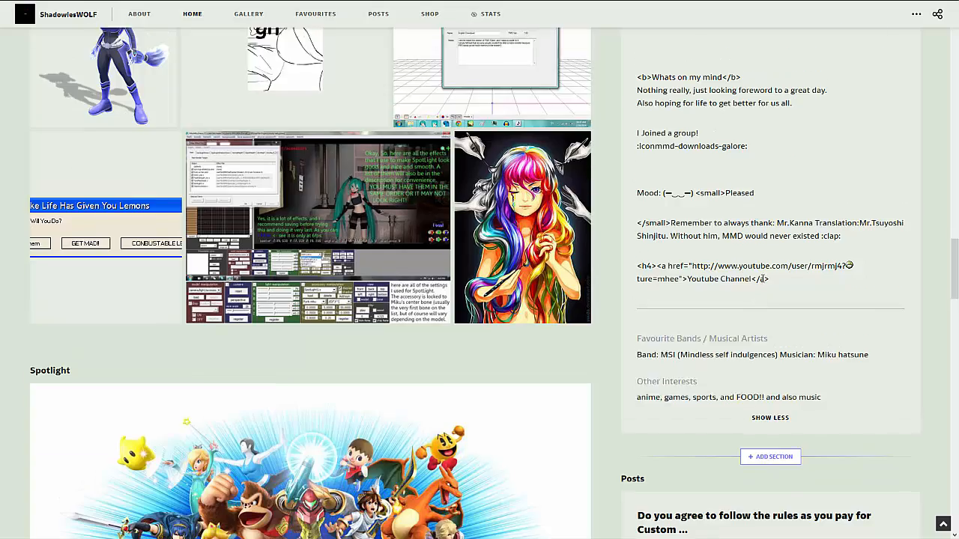
{"action": "scroll", "coordinate": [757, 283], "scroll_direction": "up", "scroll_amount": 15}
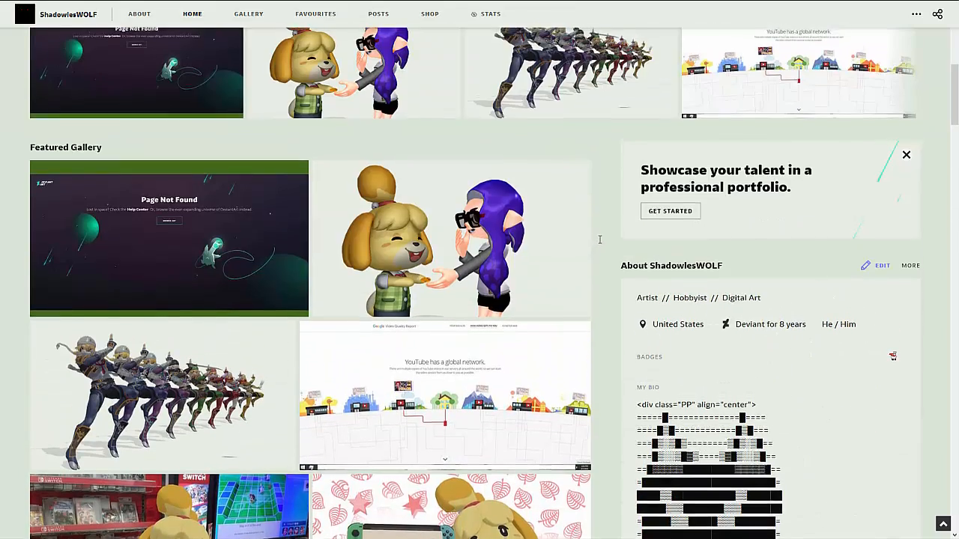
{"action": "scroll", "coordinate": [581, 236], "scroll_direction": "up", "scroll_amount": 2}
{"action": "scroll", "coordinate": [120, 66], "scroll_direction": "up", "scroll_amount": 1}
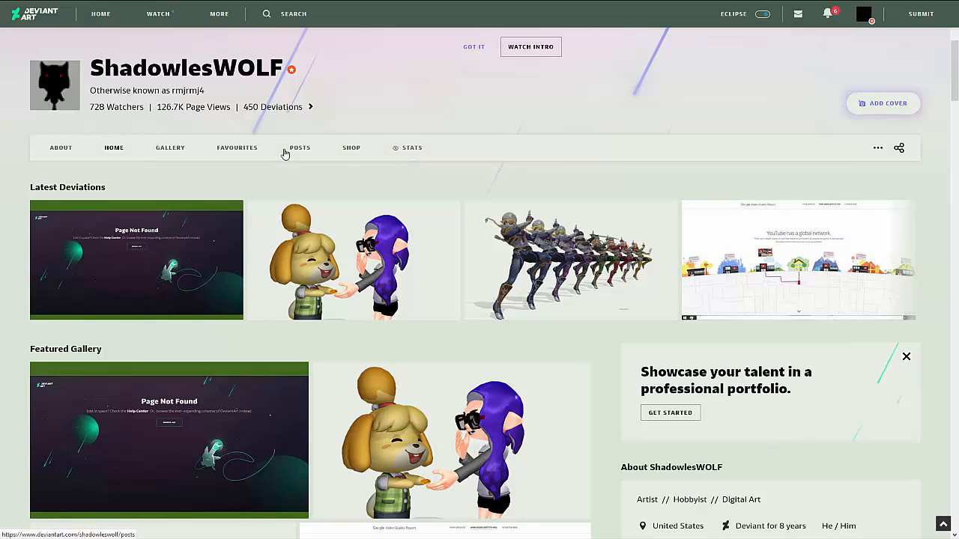
Open the profile's About page and examine the bio's news, model log, Undertale list and YouTube channel link.
{"action": "left_click", "coordinate": [284, 153]}
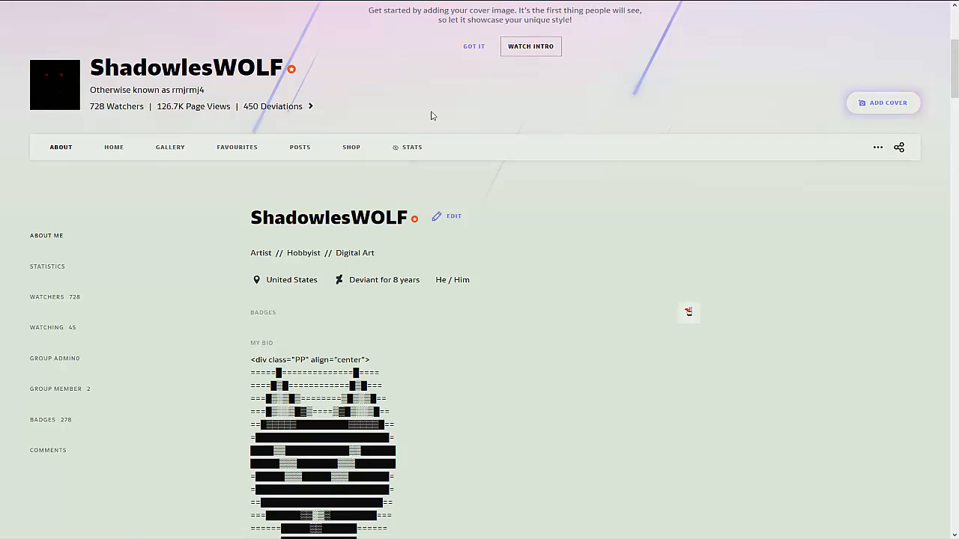
{"action": "scroll", "coordinate": [427, 114], "scroll_direction": "down", "scroll_amount": 14}
{"action": "scroll", "coordinate": [425, 129], "scroll_direction": "down", "scroll_amount": 7}
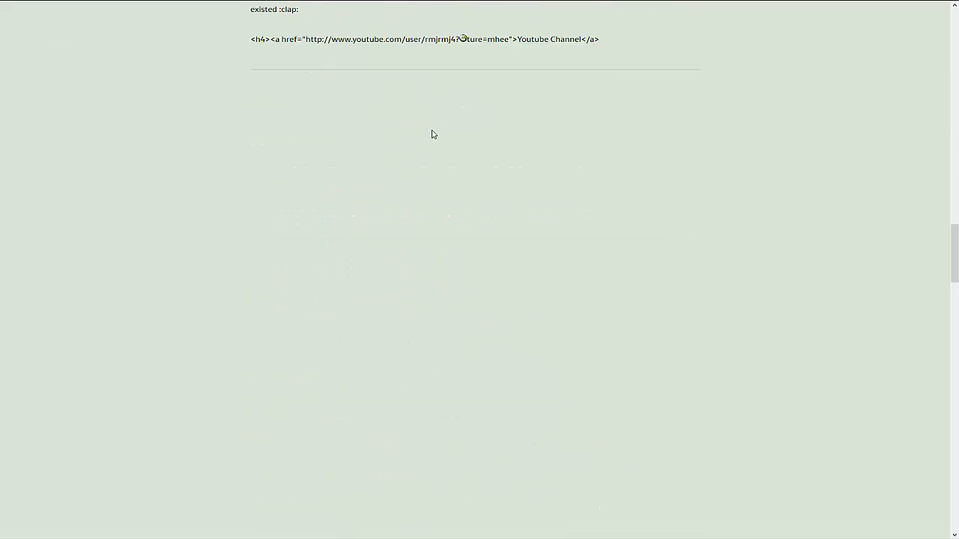
{"action": "scroll", "coordinate": [431, 134], "scroll_direction": "up", "scroll_amount": 5}
{"action": "scroll", "coordinate": [432, 134], "scroll_direction": "up", "scroll_amount": 5}
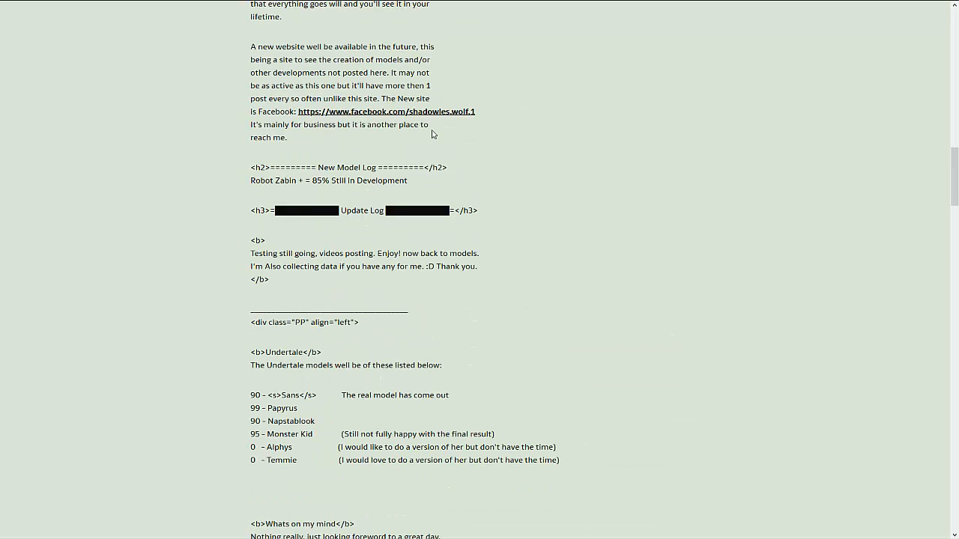
{"action": "scroll", "coordinate": [431, 134], "scroll_direction": "down", "scroll_amount": 5}
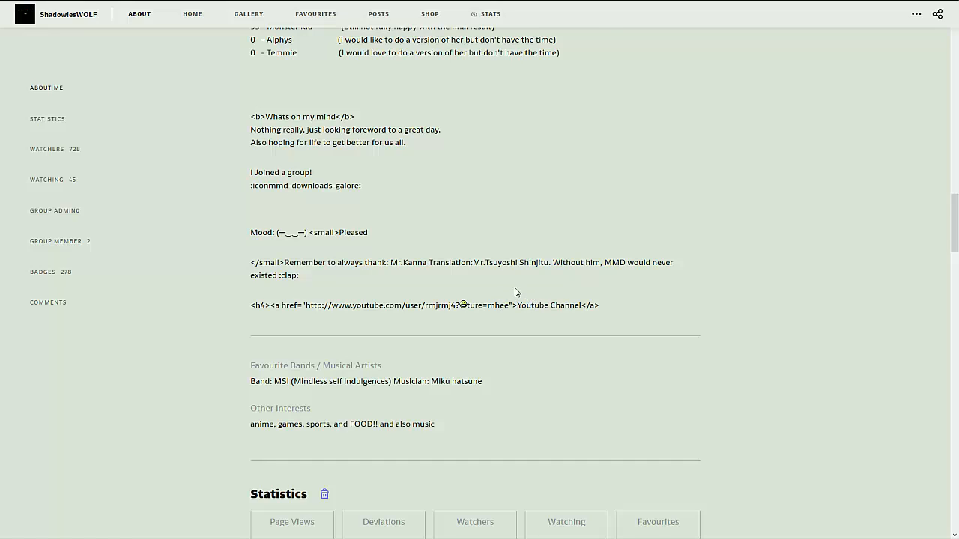
Examine the About page's sections below the bio, including Watchers, Watching, groups and badges.
{"action": "scroll", "coordinate": [514, 292], "scroll_direction": "down", "scroll_amount": 6}
{"action": "scroll", "coordinate": [515, 292], "scroll_direction": "down", "scroll_amount": 8}
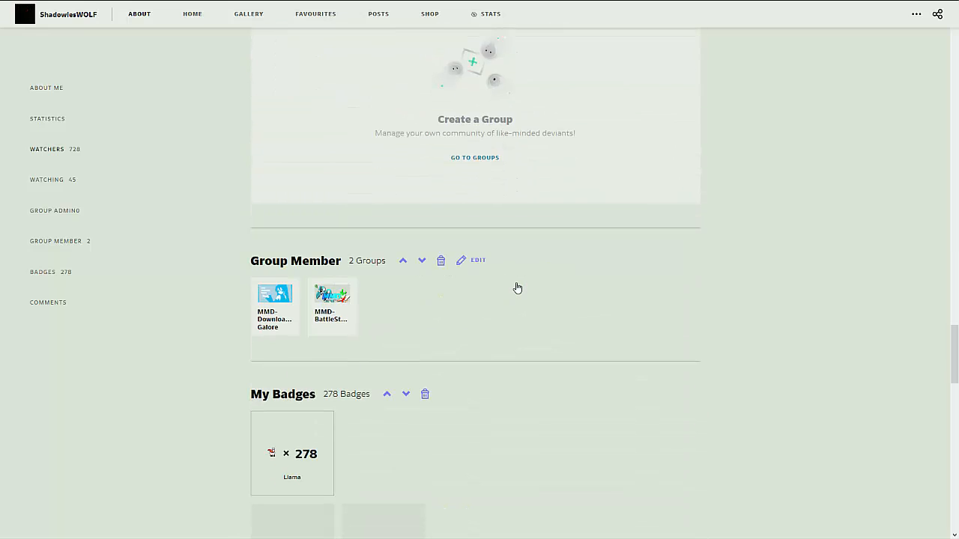
{"action": "scroll", "coordinate": [517, 288], "scroll_direction": "down", "scroll_amount": 1}
{"action": "scroll", "coordinate": [515, 278], "scroll_direction": "up", "scroll_amount": 5}
{"action": "scroll", "coordinate": [514, 279], "scroll_direction": "up", "scroll_amount": 9}
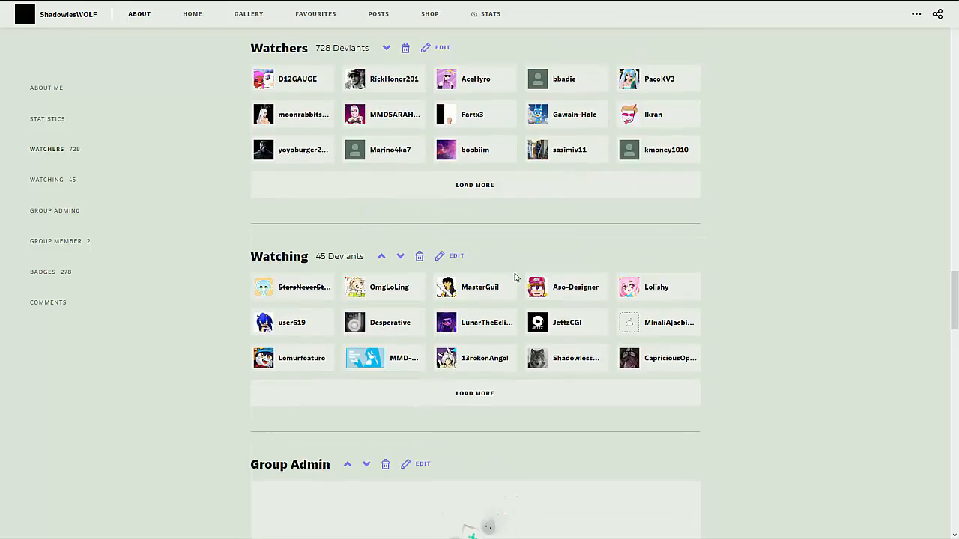
Examine the About page's badge history and the Comments section below it.
{"action": "scroll", "coordinate": [514, 276], "scroll_direction": "down", "scroll_amount": 6}
{"action": "scroll", "coordinate": [513, 273], "scroll_direction": "down", "scroll_amount": 12}
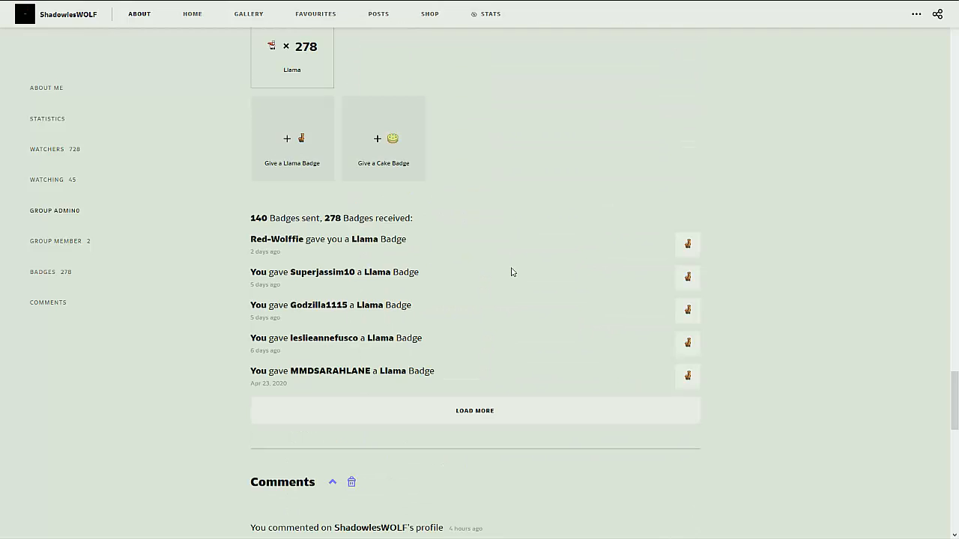
{"action": "scroll", "coordinate": [511, 272], "scroll_direction": "down", "scroll_amount": 2}
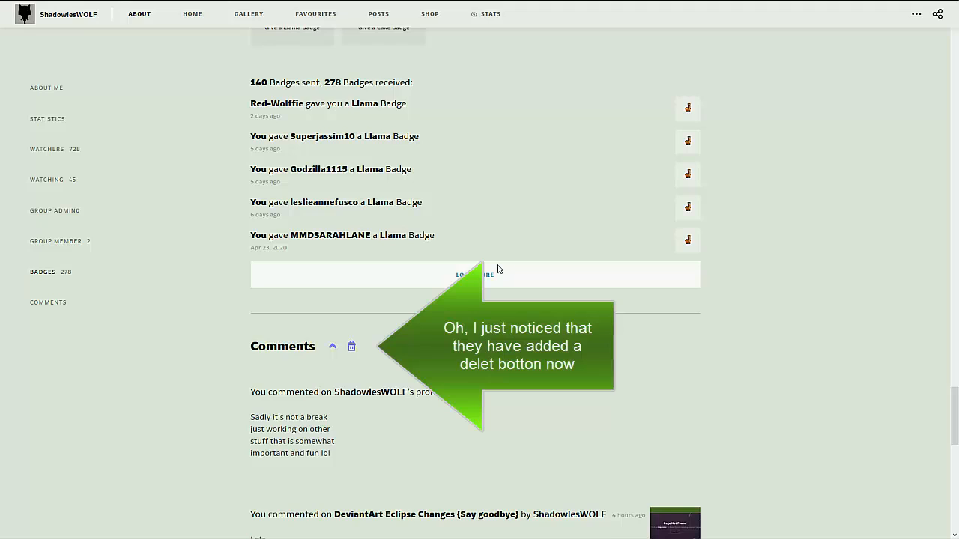
{"action": "left_click", "coordinate": [491, 271]}
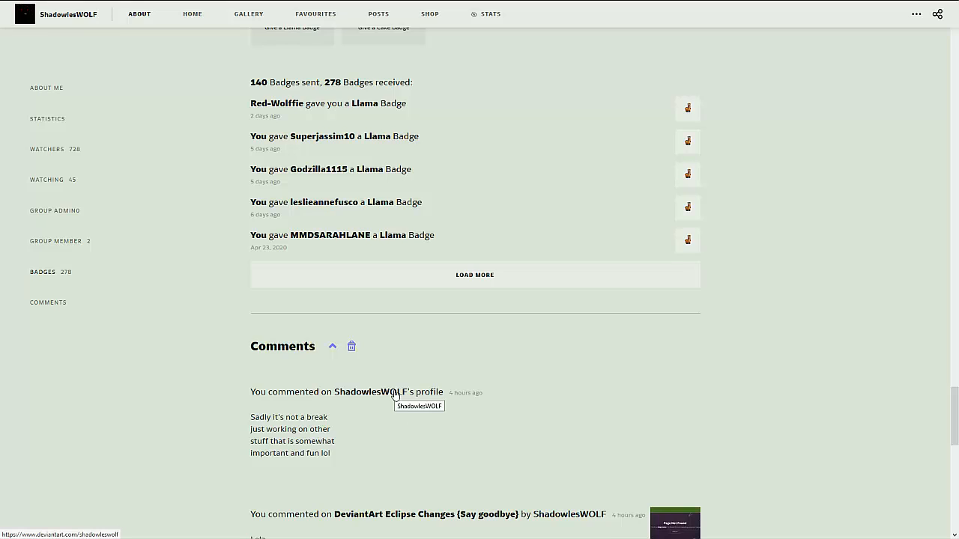
{"action": "mouse_move", "coordinate": [395, 395]}
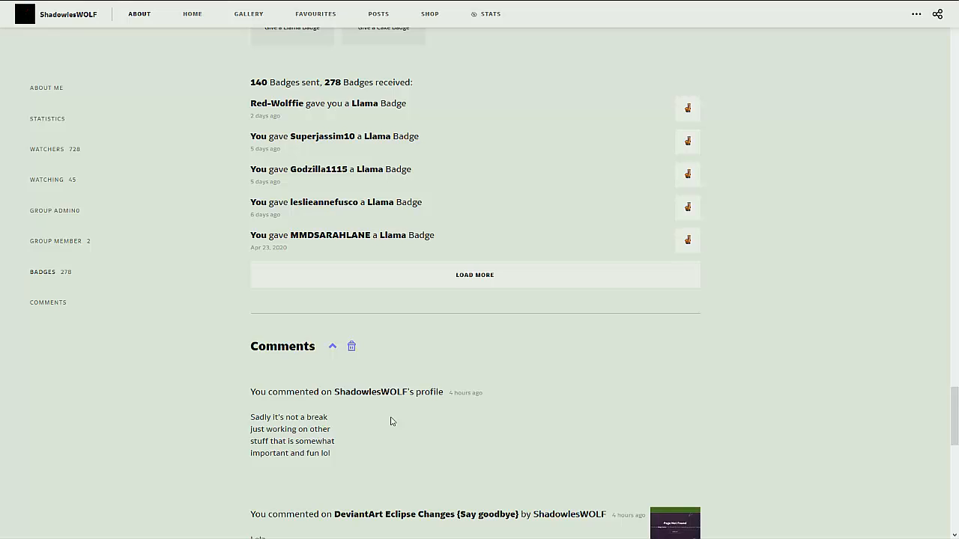
{"action": "scroll", "coordinate": [390, 421], "scroll_direction": "down", "scroll_amount": 3}
{"action": "mouse_move", "coordinate": [486, 409]}
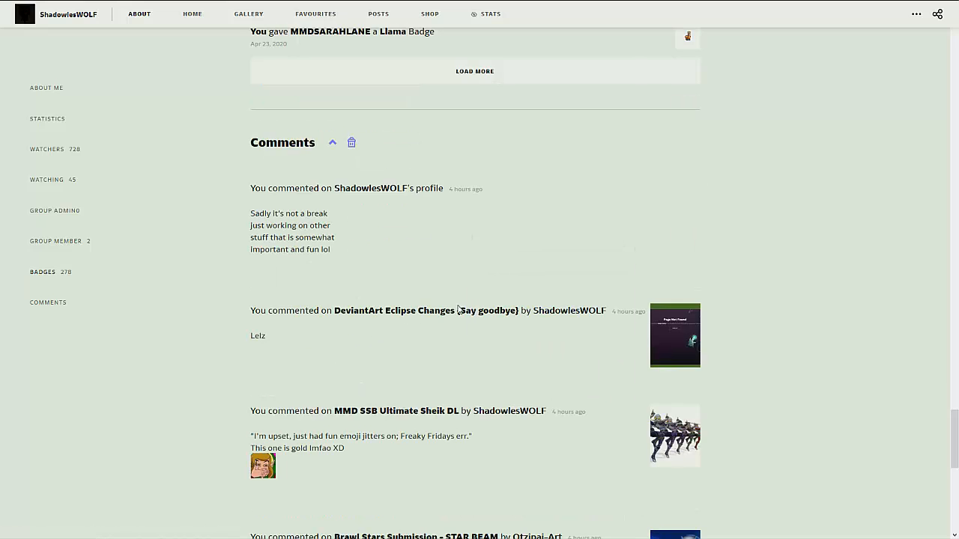
Return to the profile header and review the About page's bio from the ASCII art through the Note and NEWS sections.
{"action": "scroll", "coordinate": [728, 310], "scroll_direction": "up", "scroll_amount": 15}
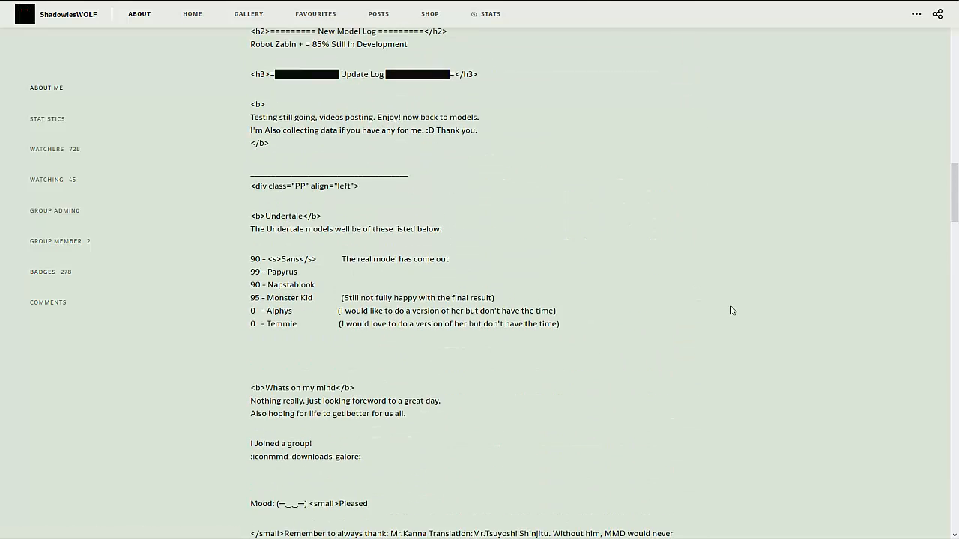
{"action": "scroll", "coordinate": [732, 311], "scroll_direction": "up", "scroll_amount": 15}
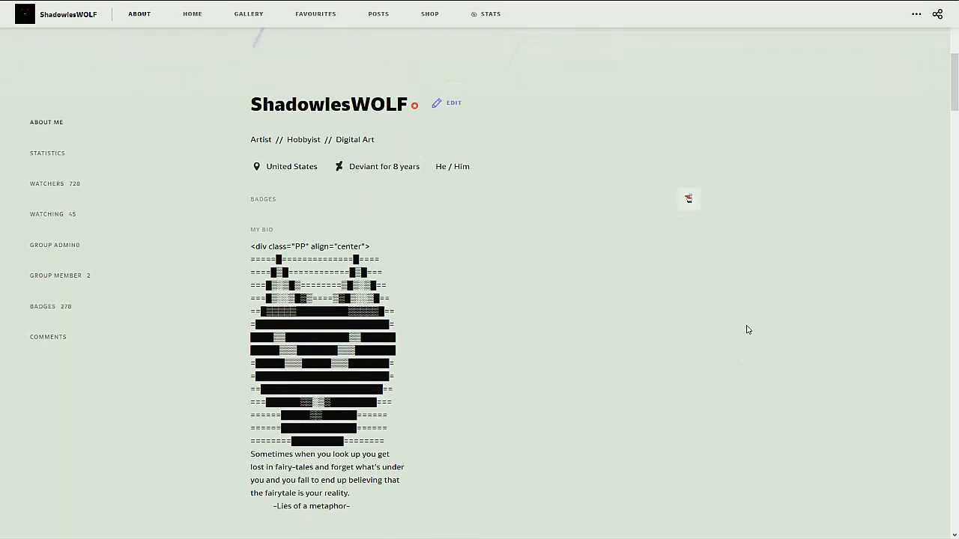
{"action": "scroll", "coordinate": [746, 330], "scroll_direction": "up", "scroll_amount": 3}
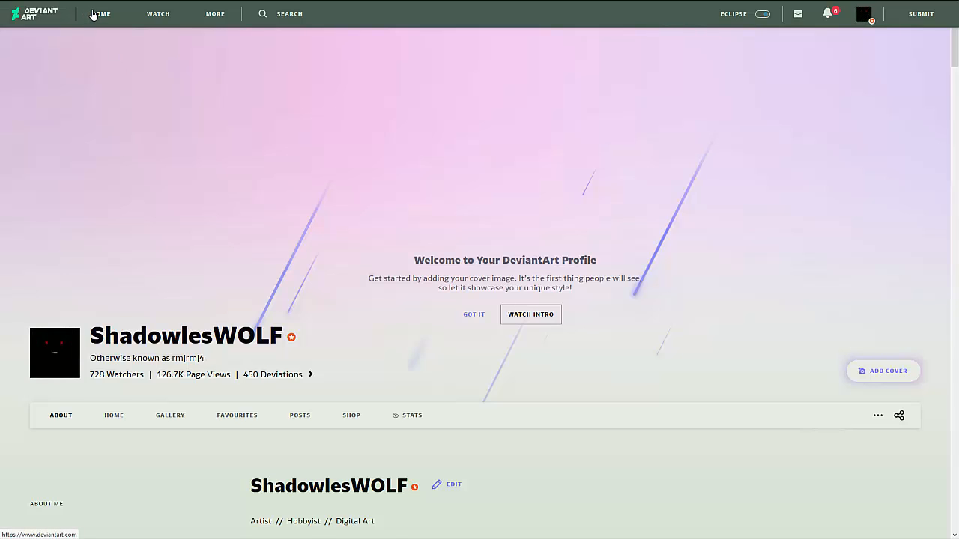
{"action": "scroll", "coordinate": [92, 14], "scroll_direction": "down", "scroll_amount": 3}
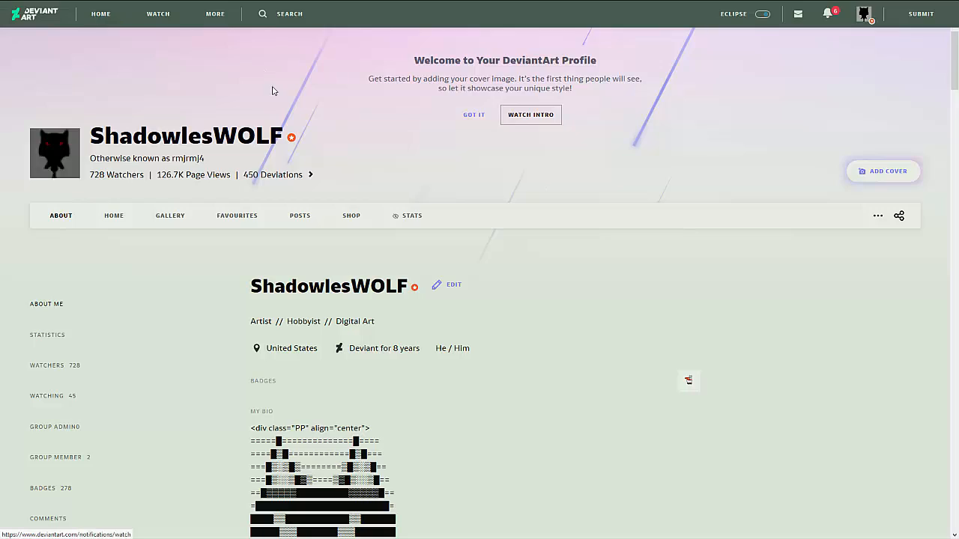
{"action": "scroll", "coordinate": [334, 159], "scroll_direction": "down", "scroll_amount": 9}
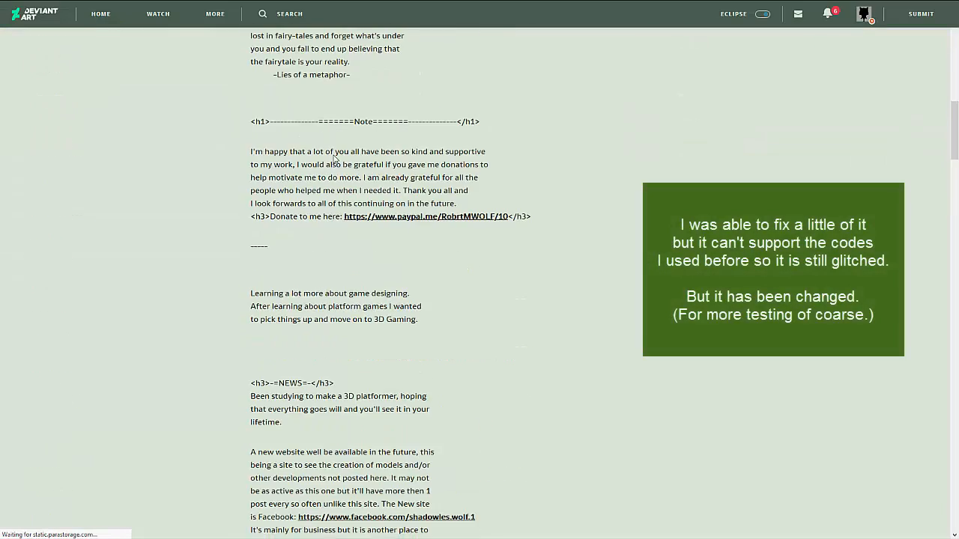
{"action": "scroll", "coordinate": [334, 159], "scroll_direction": "down", "scroll_amount": 7}
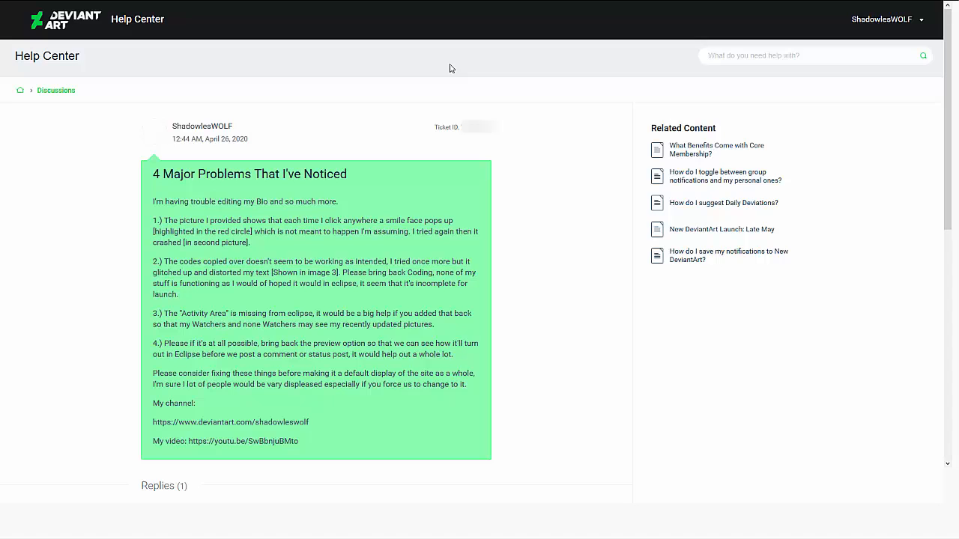
Read the Help Center ticket "4 Major Problems That I've Noticed" and the reply with its picture links.
{"action": "scroll", "coordinate": [449, 68], "scroll_direction": "down", "scroll_amount": 2}
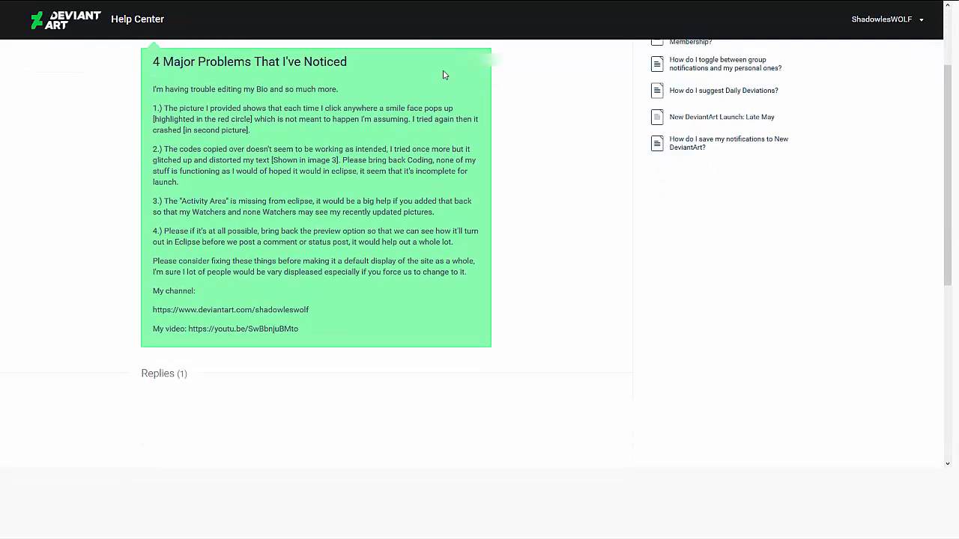
{"action": "scroll", "coordinate": [443, 75], "scroll_direction": "down", "scroll_amount": 1}
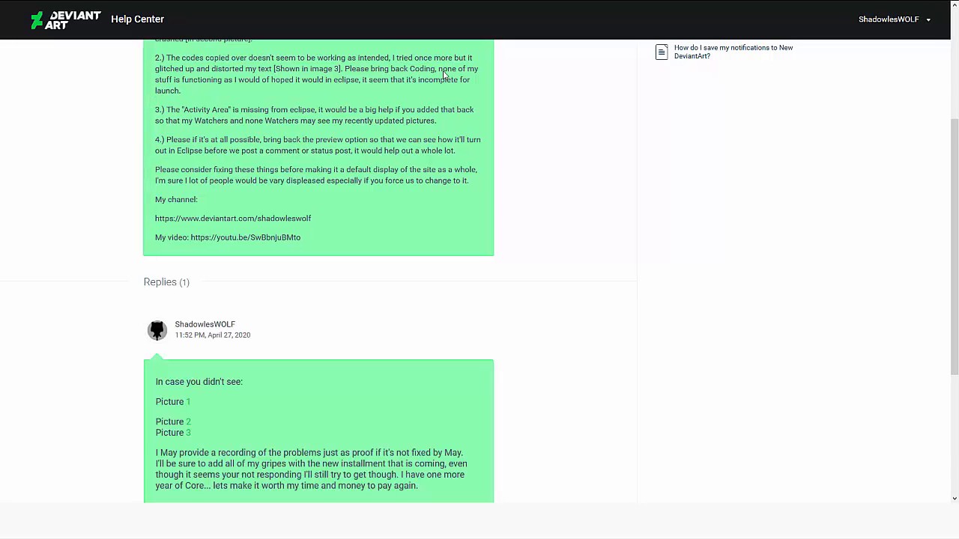
{"action": "scroll", "coordinate": [444, 75], "scroll_direction": "down", "scroll_amount": 1}
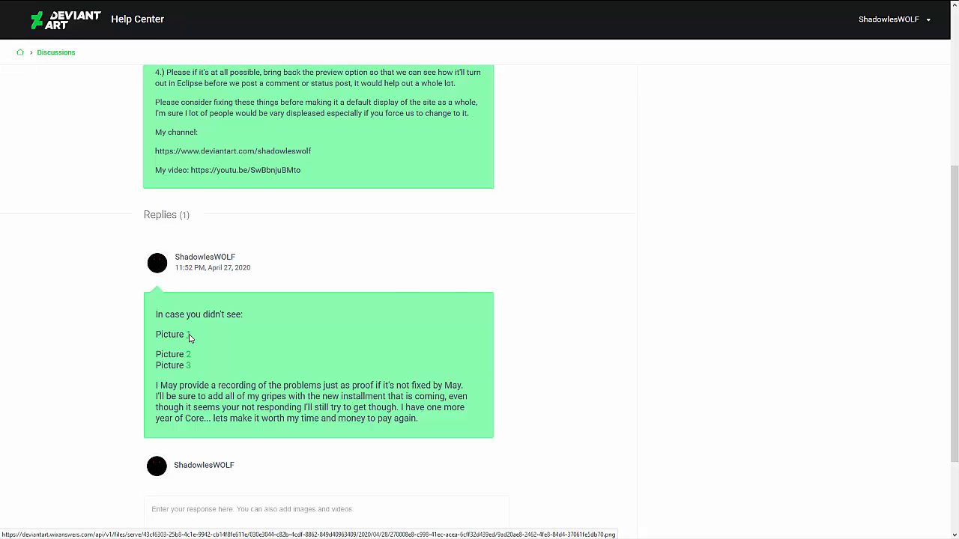
Try to view Pictures 1, 2 and 3 linked in the ticket reply, closing each one after checking it.
{"action": "left_click", "coordinate": [188, 336]}
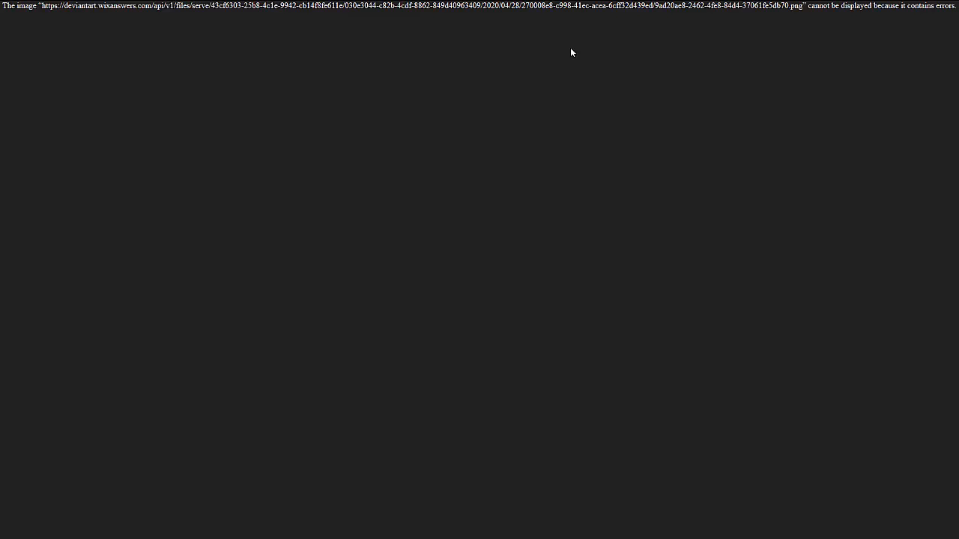
{"action": "key", "text": "ctrl+w"}
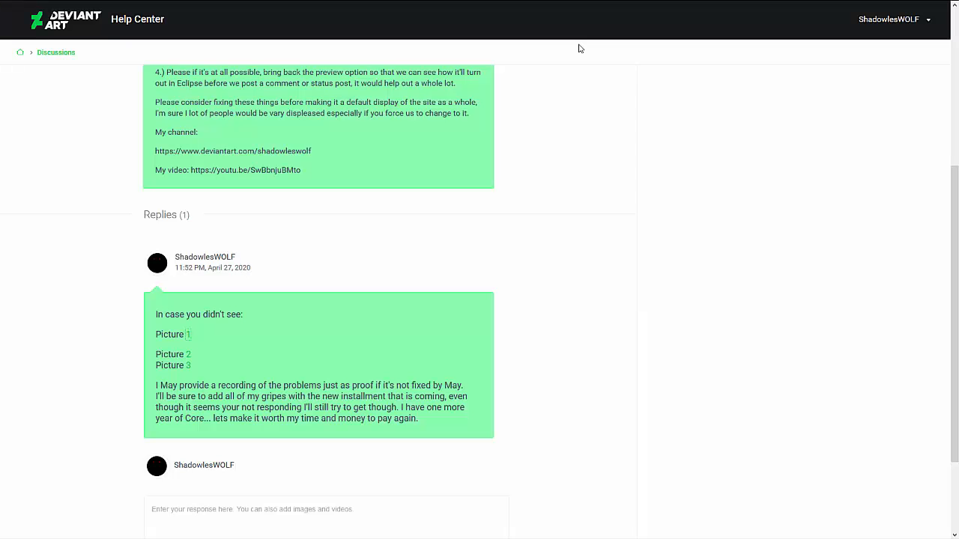
{"action": "left_click", "coordinate": [187, 357]}
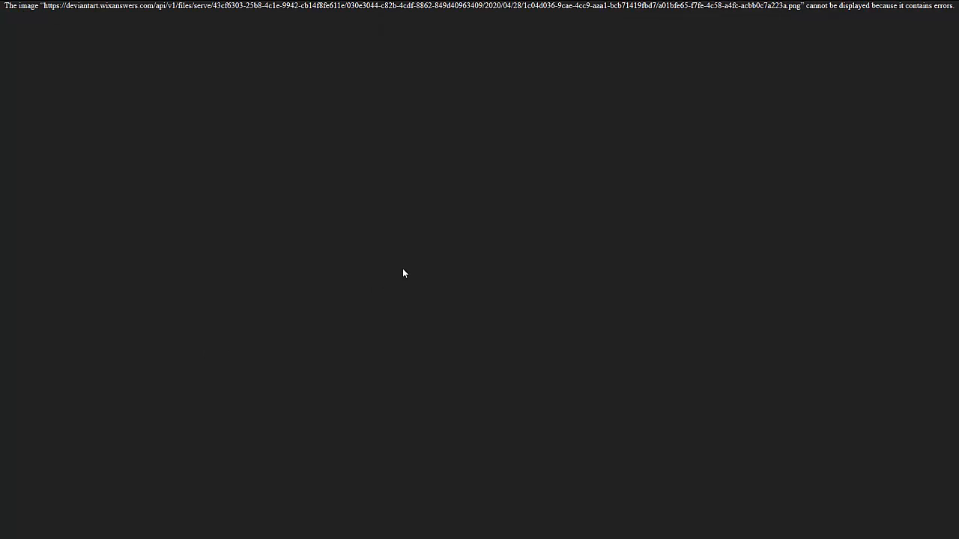
{"action": "key", "text": "ctrl+w"}
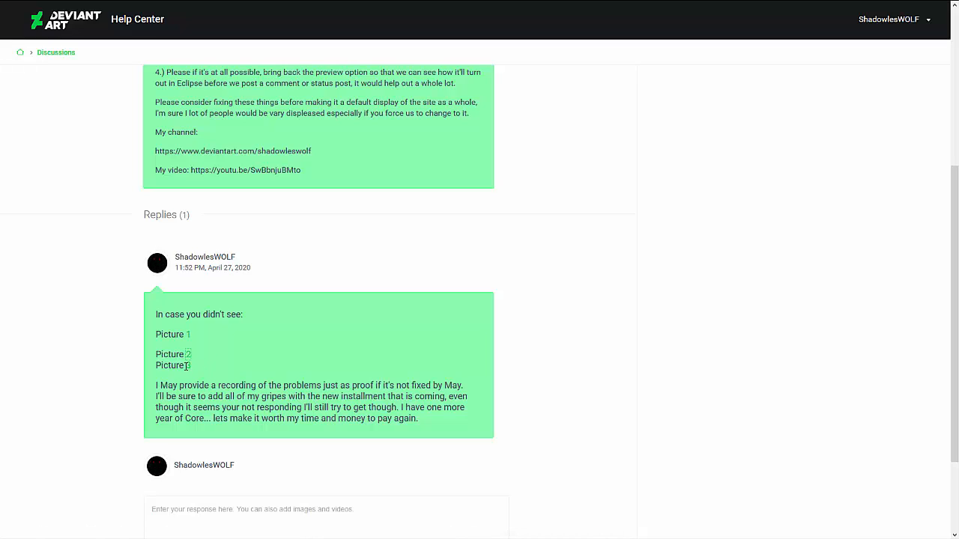
{"action": "left_click", "coordinate": [189, 367]}
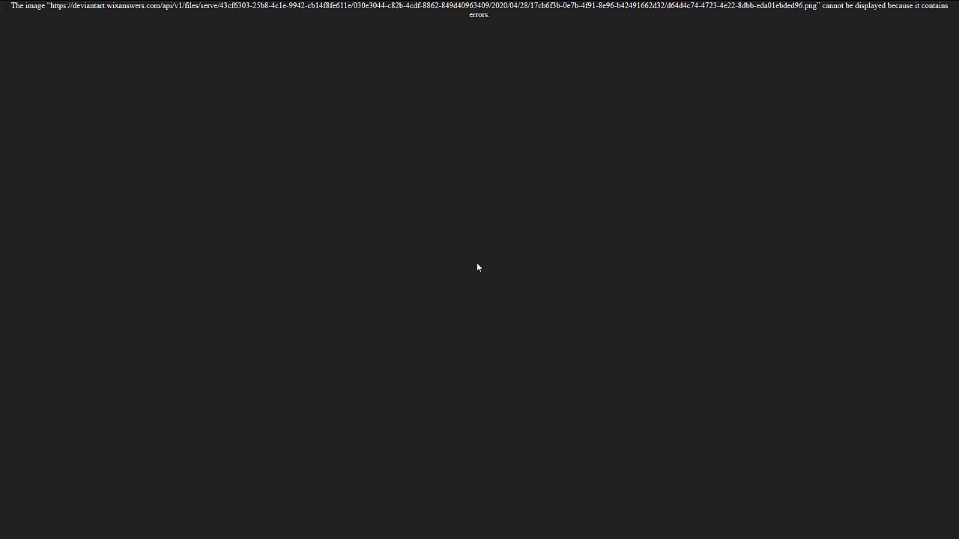
{"action": "key", "text": "alt+Left"}
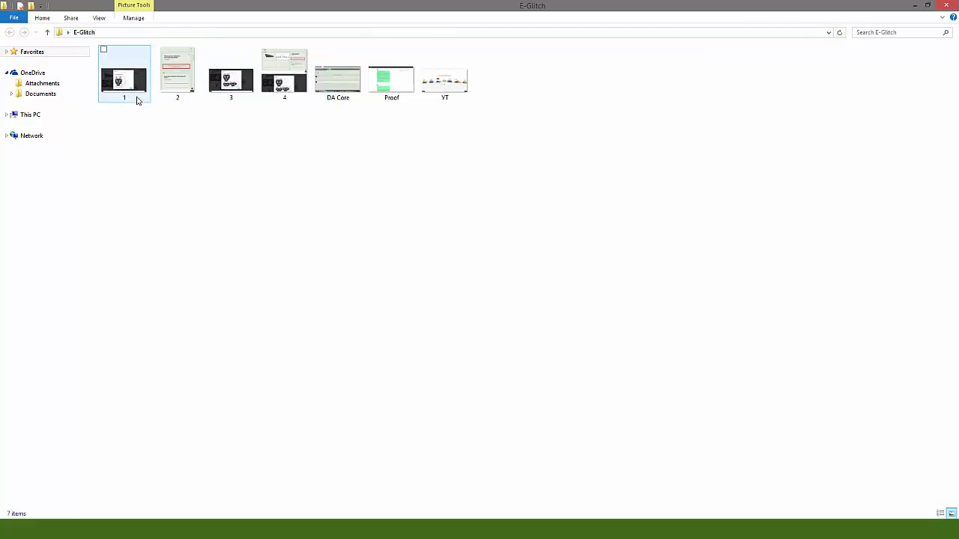
View image 1 from the E-Glitch folder in Windows Photo Viewer and advance to image 2.
{"action": "double_click", "coordinate": [137, 100]}
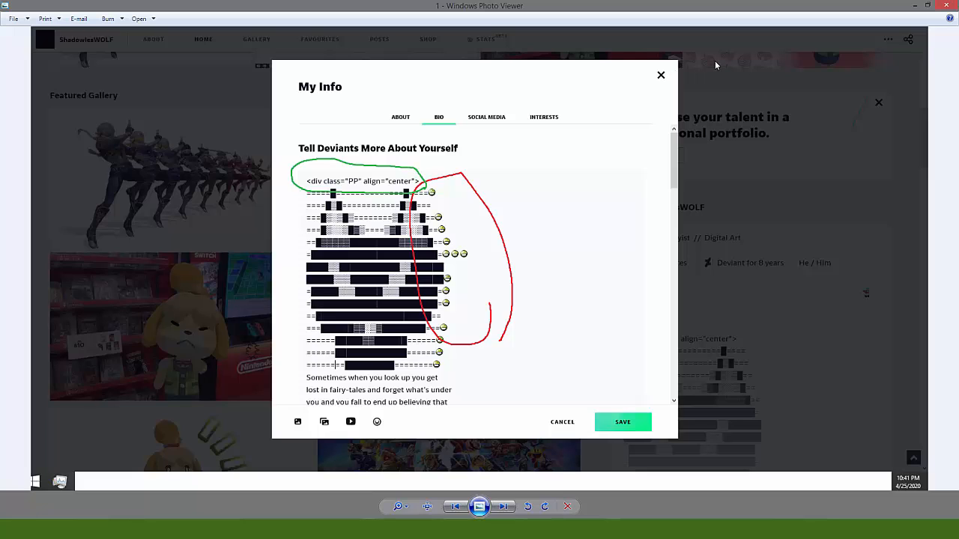
{"action": "key", "text": "Right"}
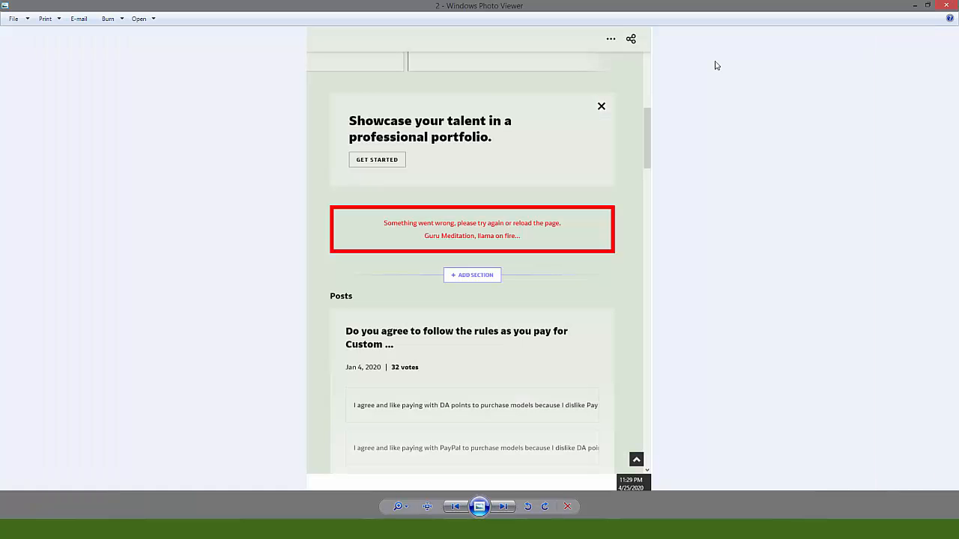